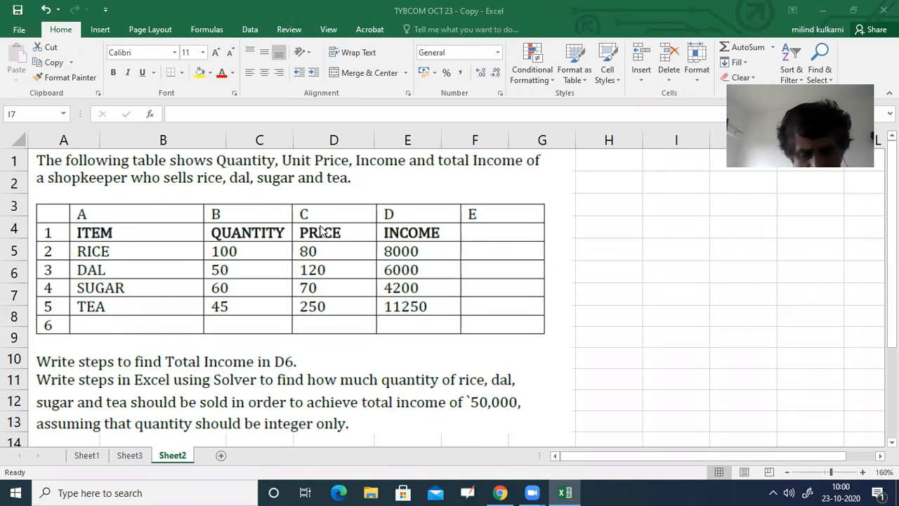
Move the question picture off the data table so that it starts around column E
click(622, 240)
drag(219, 200, 566, 189)
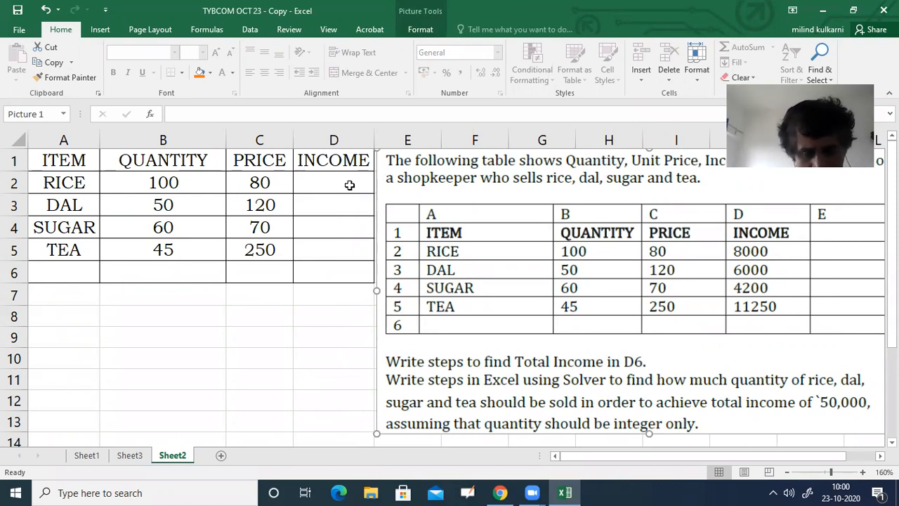
drag(408, 190, 426, 188)
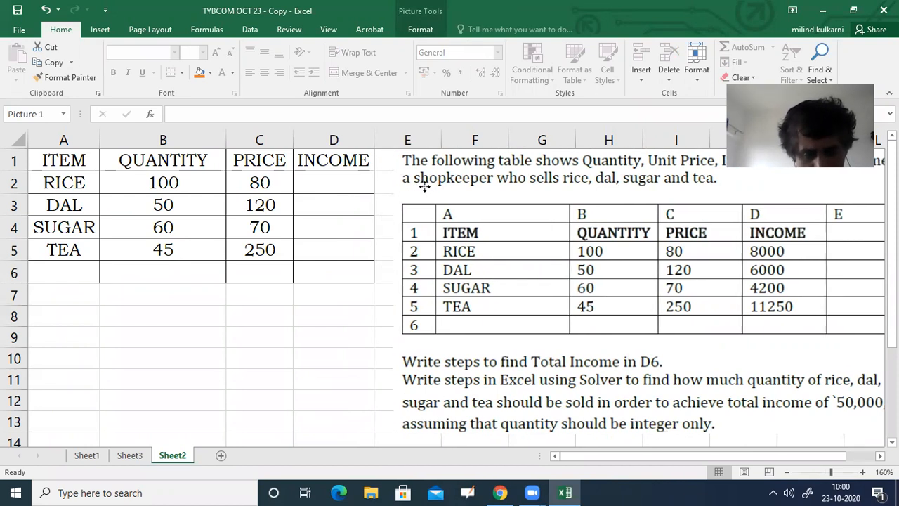
Calculate the rice income in D2 with =(B2*C2) and fill the formula down to D5
click(335, 180)
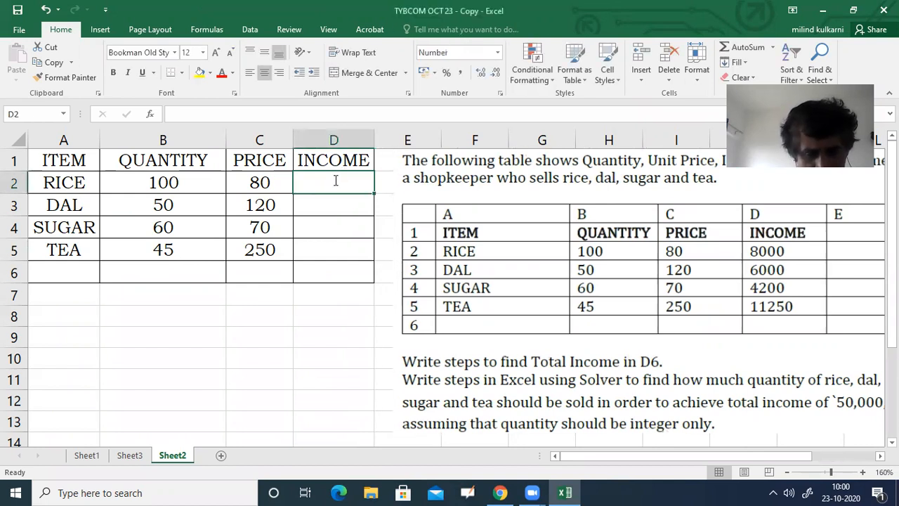
text(=)
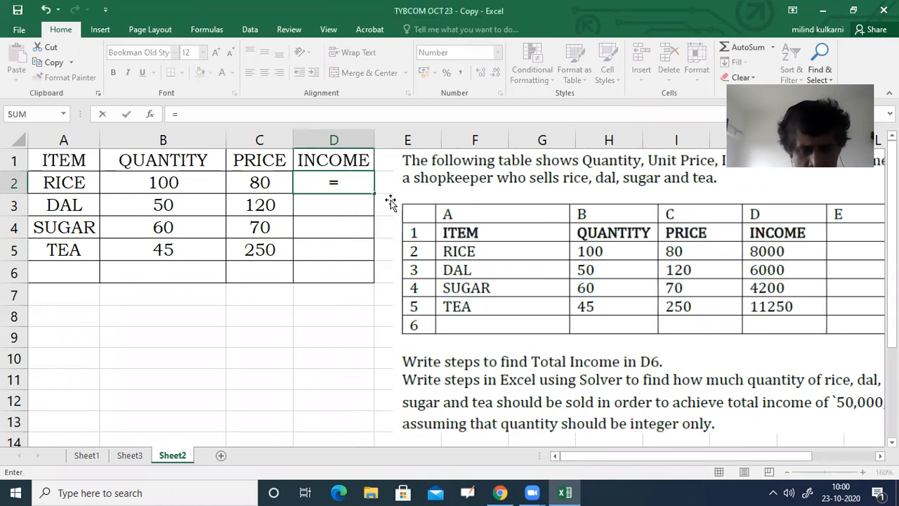
text(()
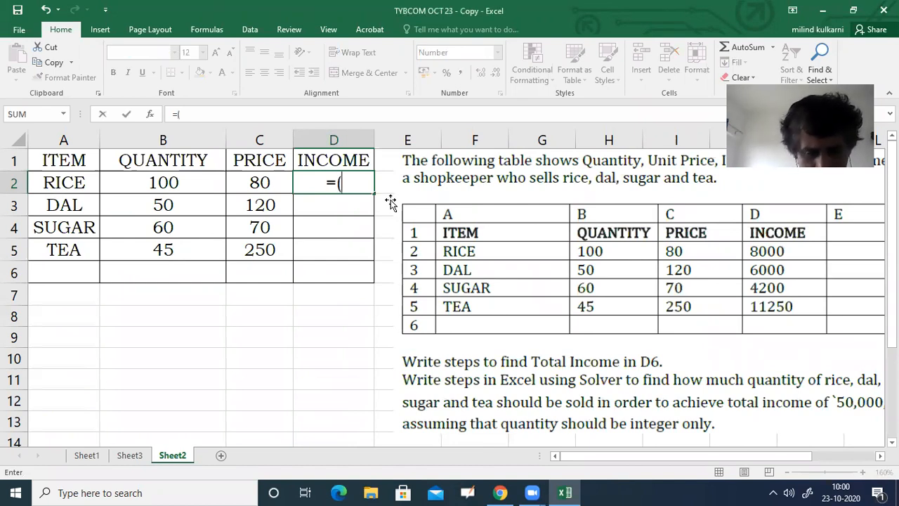
click(199, 182)
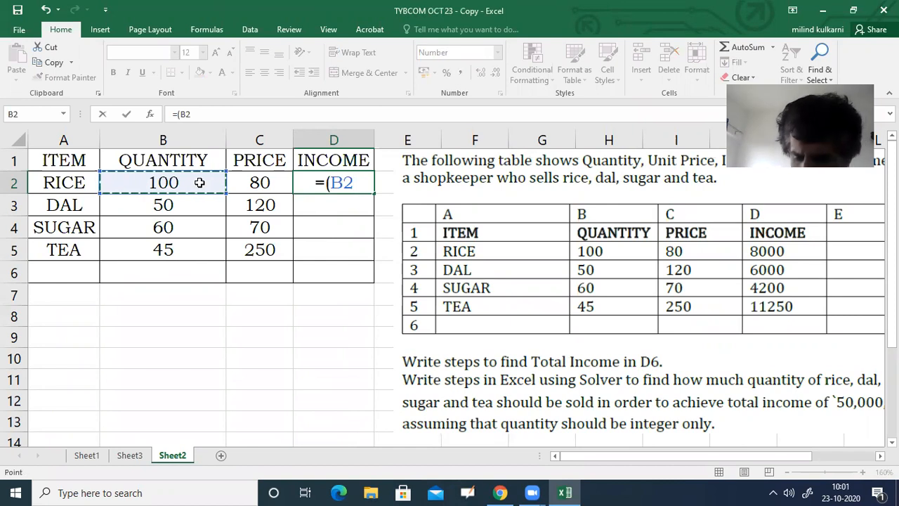
text(*)
click(249, 182)
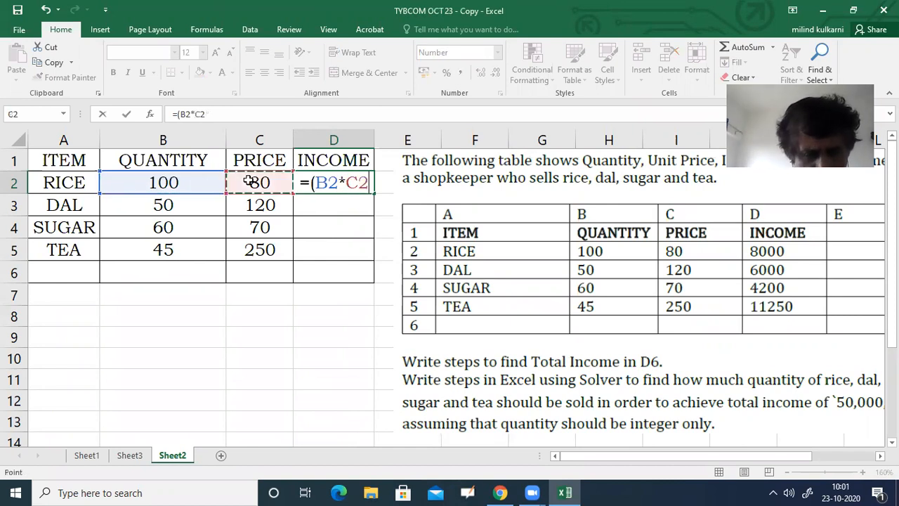
text())
key(Return)
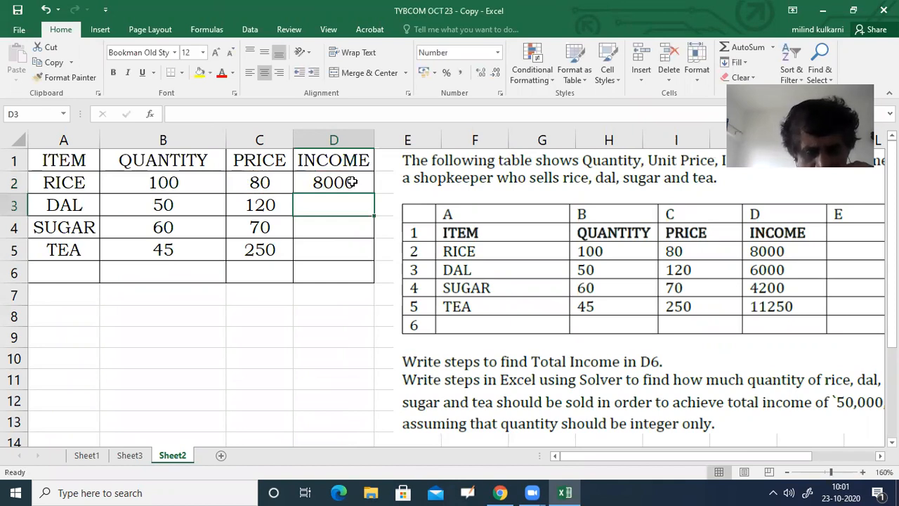
click(352, 181)
drag(373, 197, 373, 260)
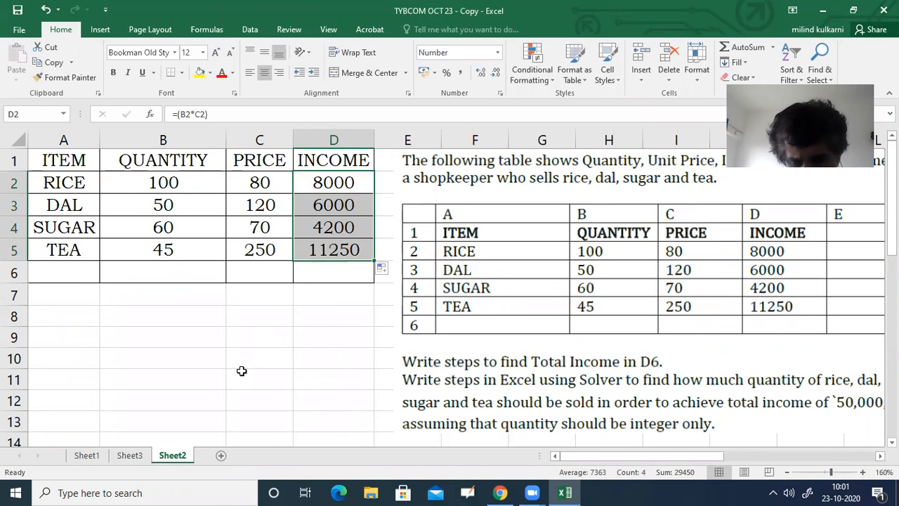
Total the incomes D2:D5 in cell D6 with AutoSum
click(346, 273)
drag(354, 182, 352, 268)
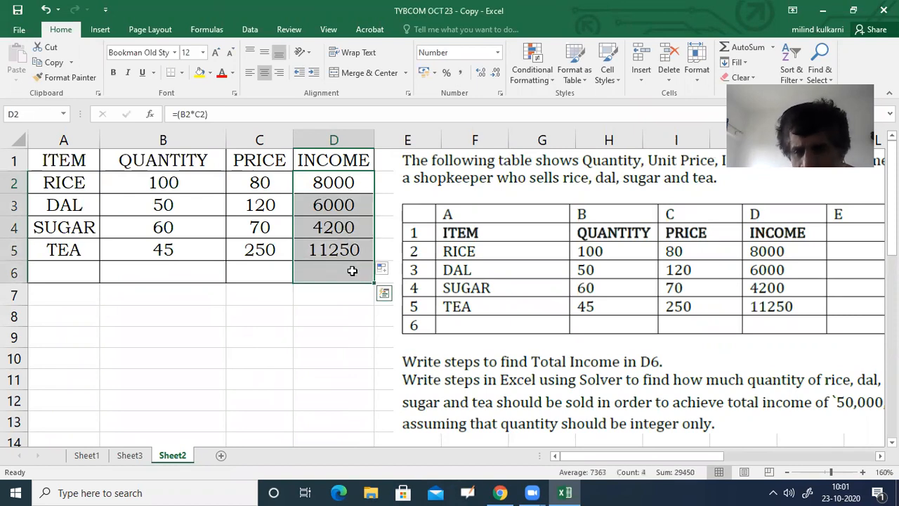
click(730, 48)
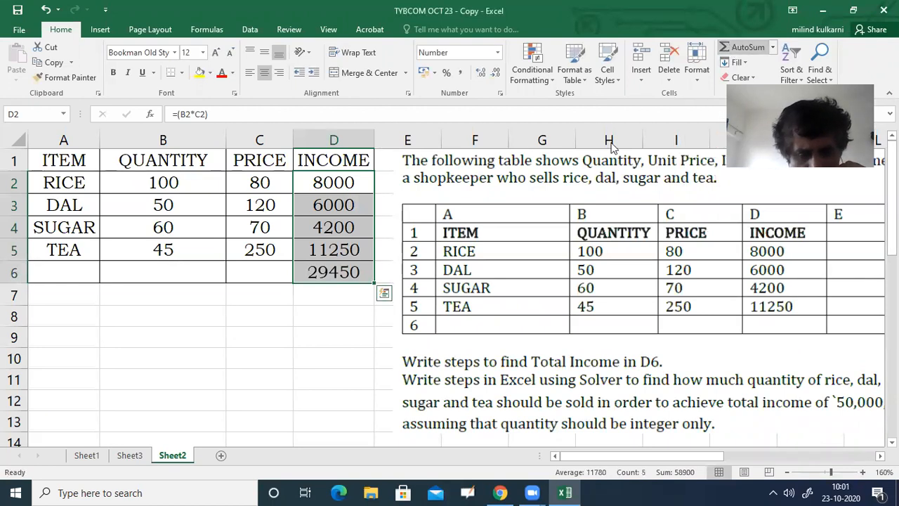
click(204, 364)
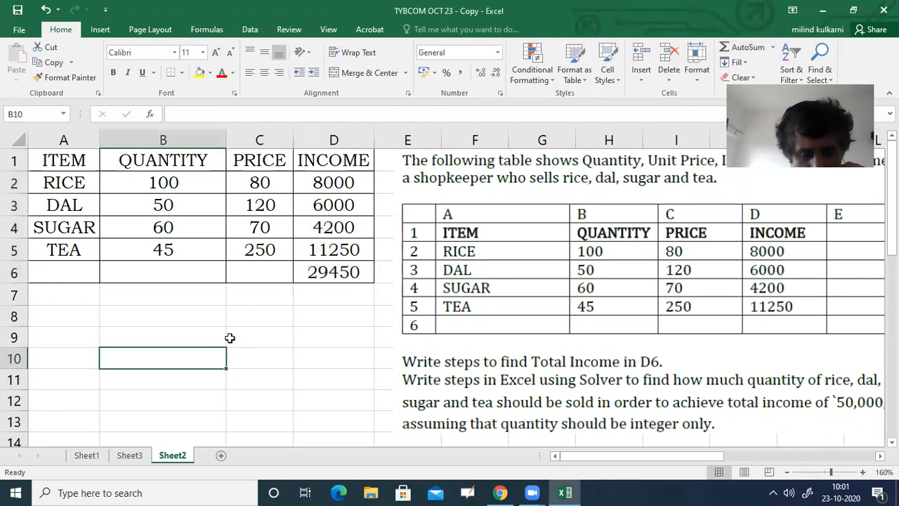
click(362, 271)
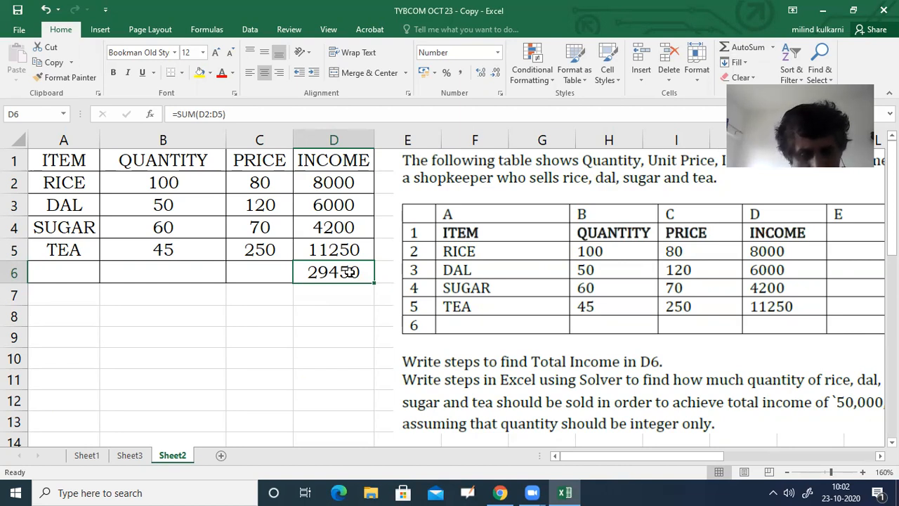
click(259, 356)
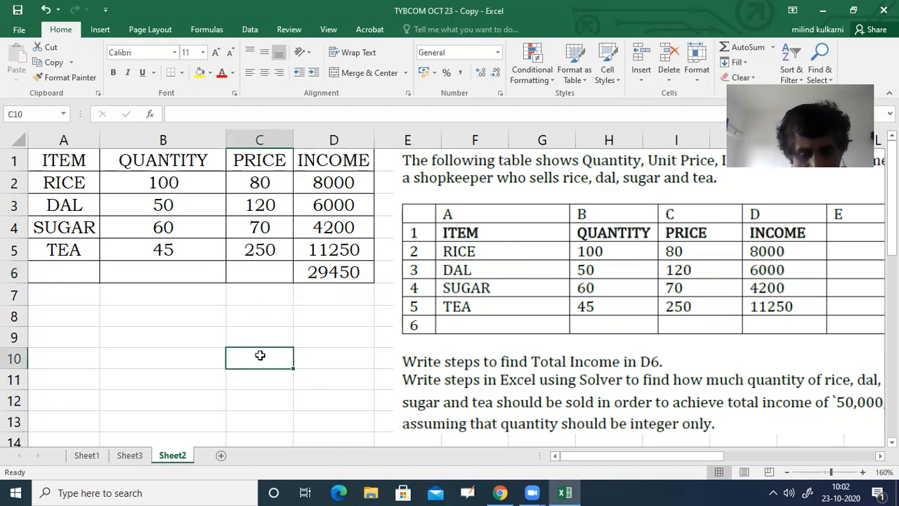
click(342, 270)
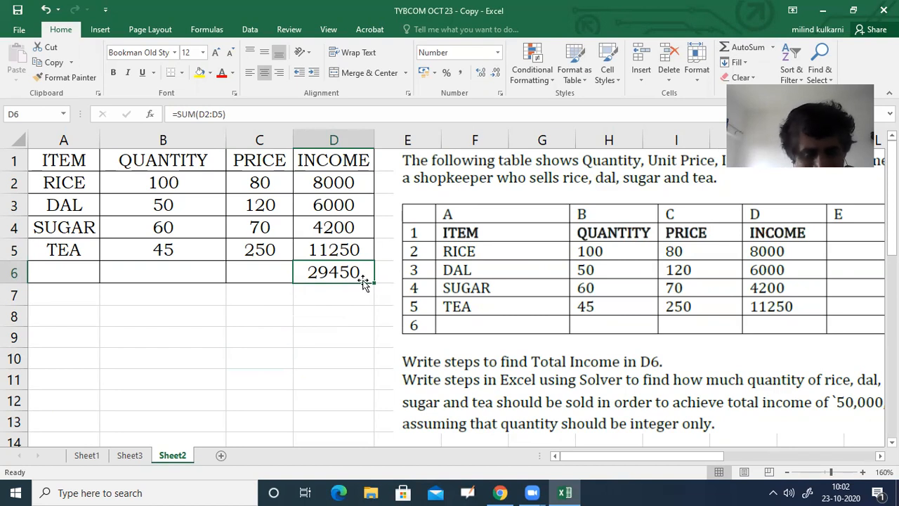
click(228, 390)
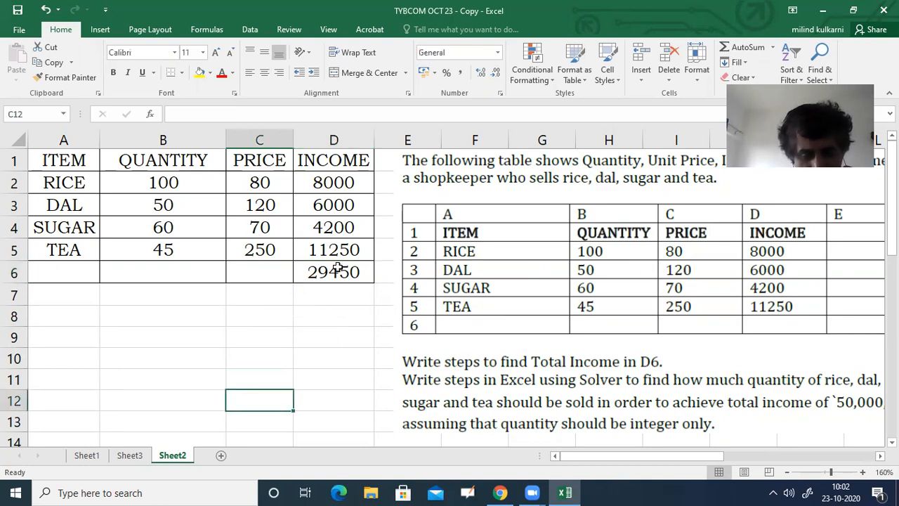
Start Solver with the total income cell D6 as the objective
click(343, 273)
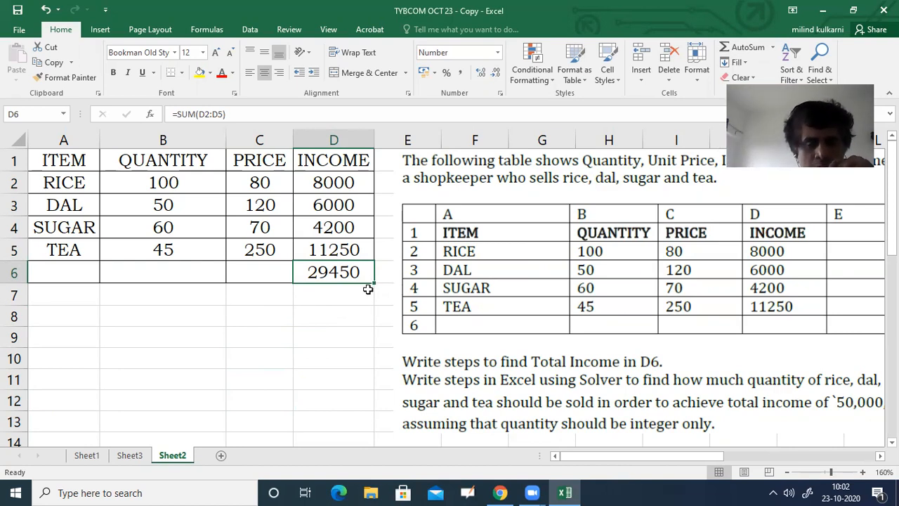
click(257, 32)
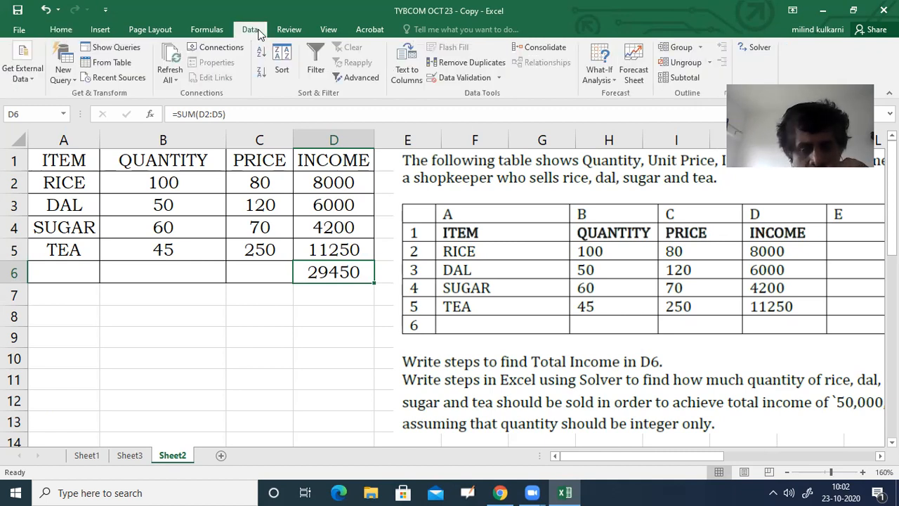
click(757, 49)
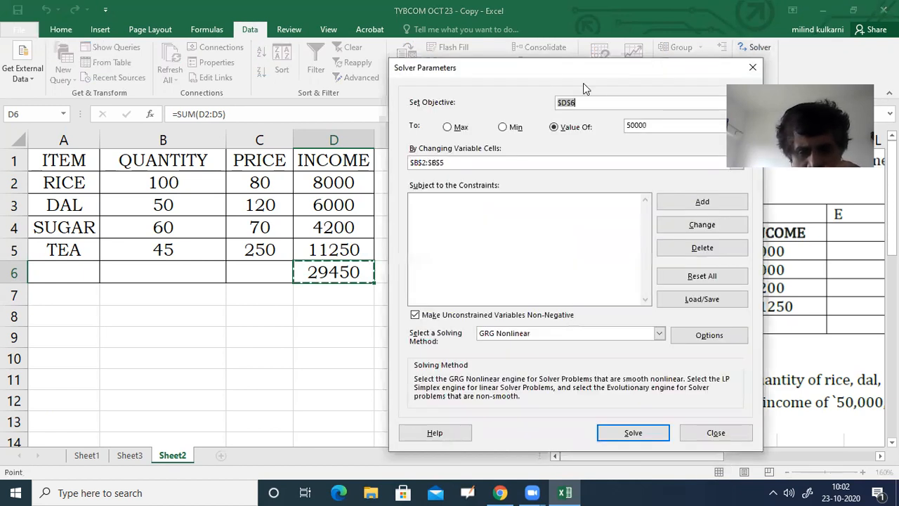
click(593, 106)
click(592, 103)
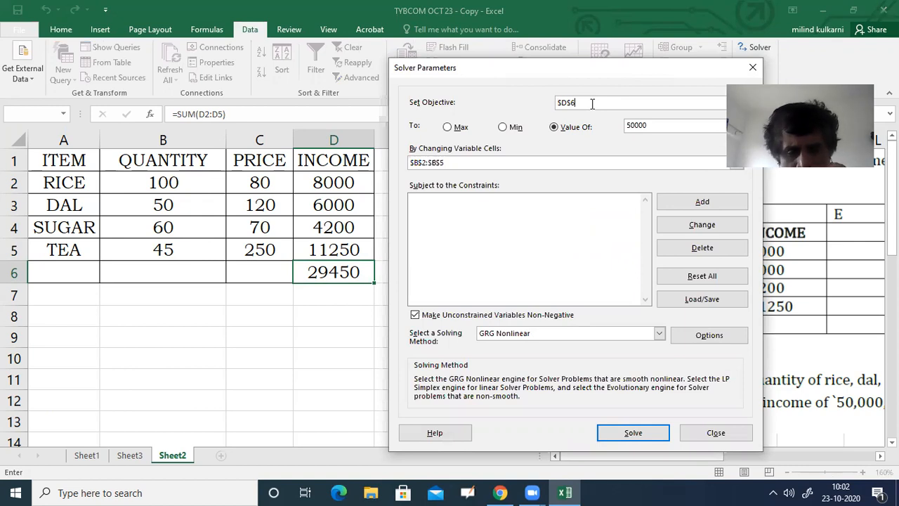
Set the Solver objective to reach a value of 50000 instead of a maximum or minimum
click(448, 127)
click(502, 127)
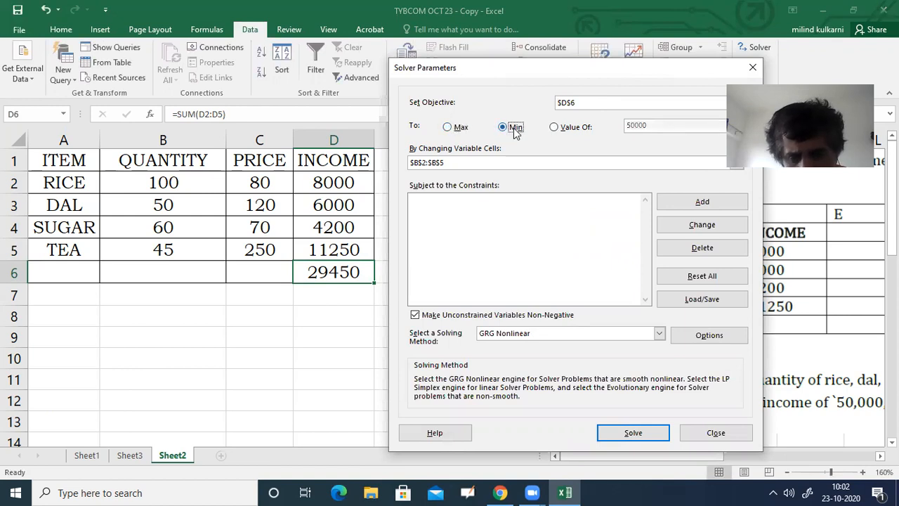
click(555, 130)
click(654, 126)
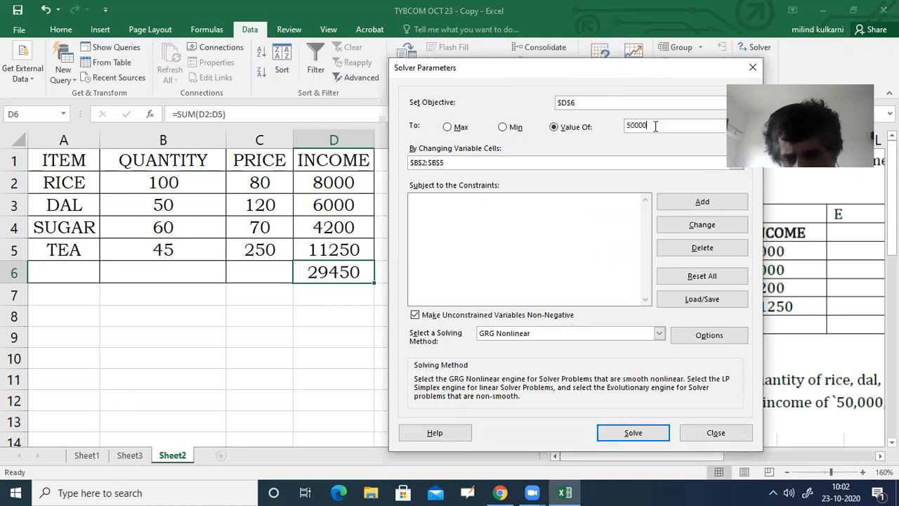
drag(654, 126, 623, 128)
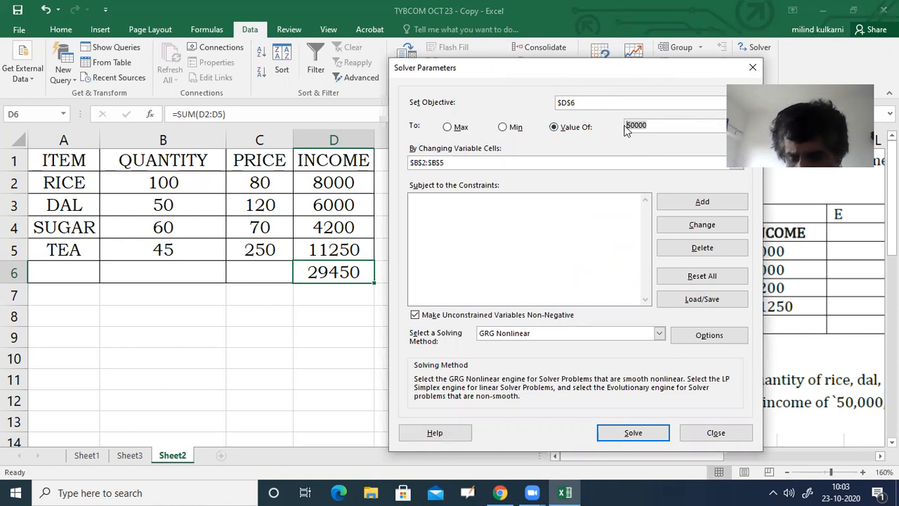
text(50000)
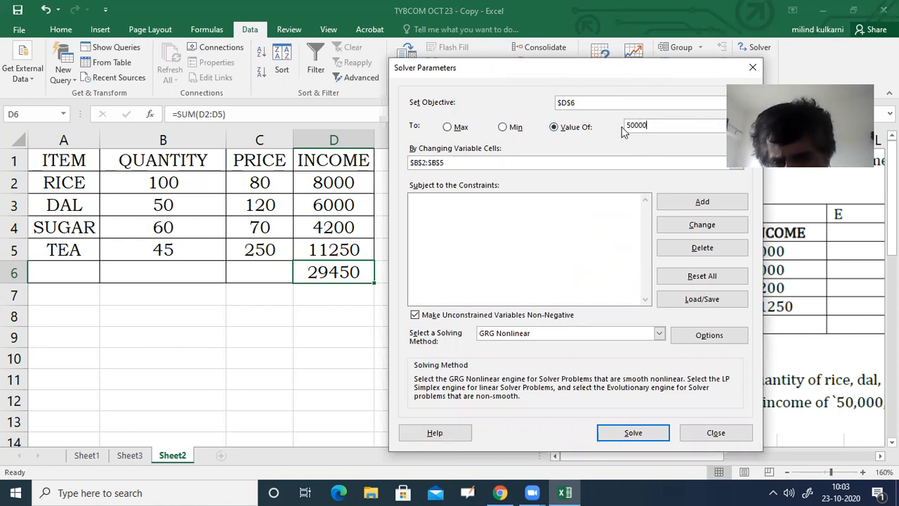
Solve using the quantities B2:B5 as the changing variable cells and keep the Solver solution
click(474, 162)
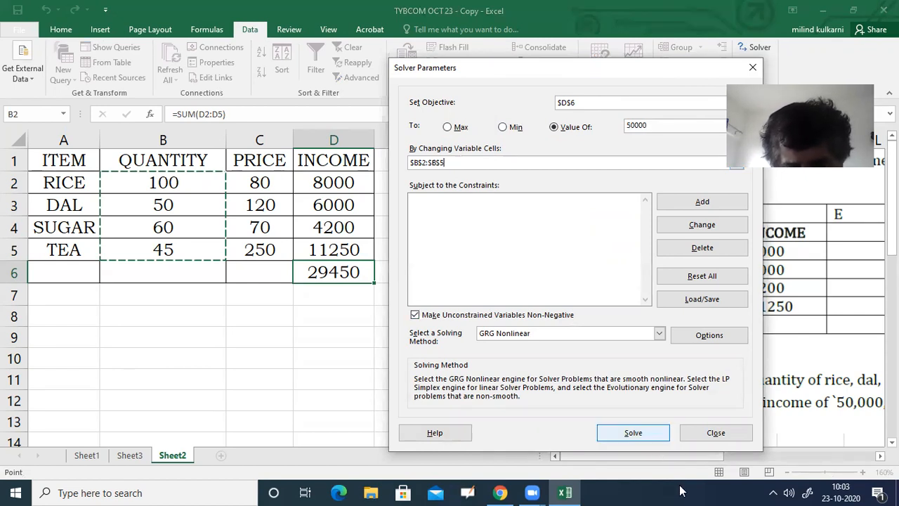
click(640, 434)
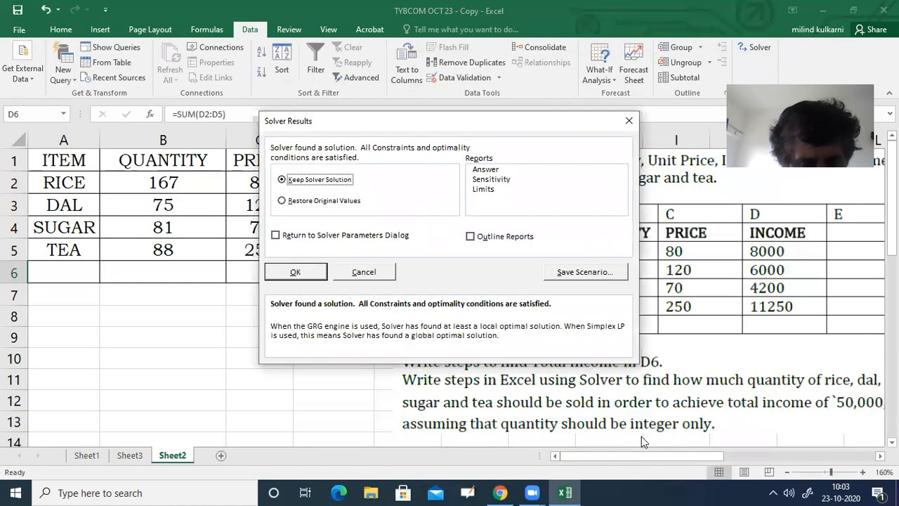
click(309, 276)
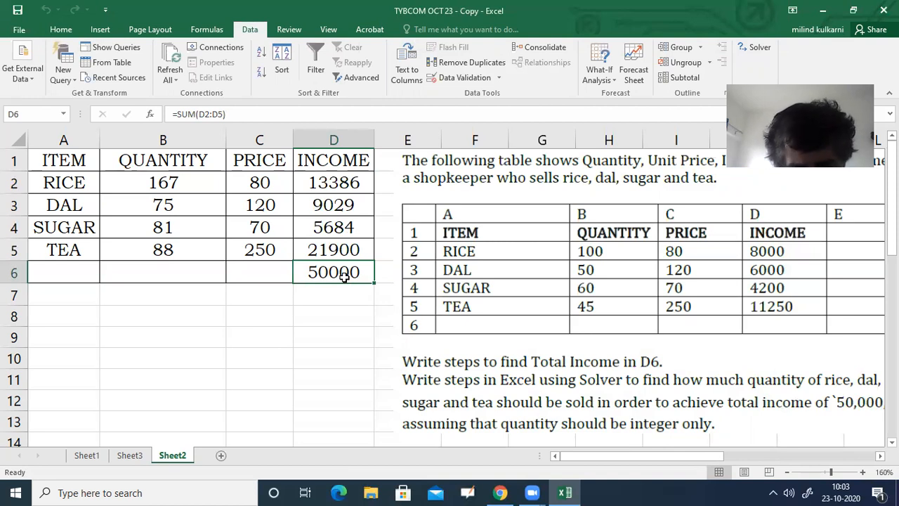
Inspect the exact solved quantities of rice, dal, sugar and tea in B2 to B5
click(185, 185)
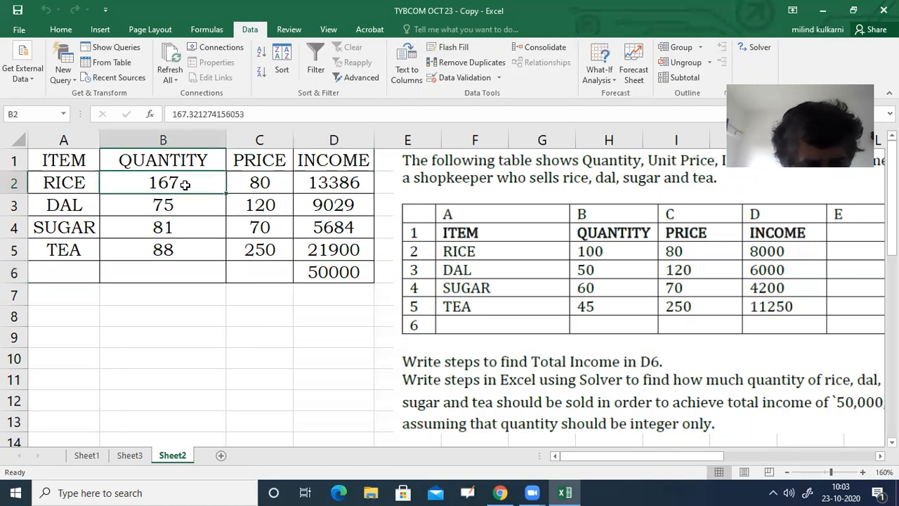
click(187, 209)
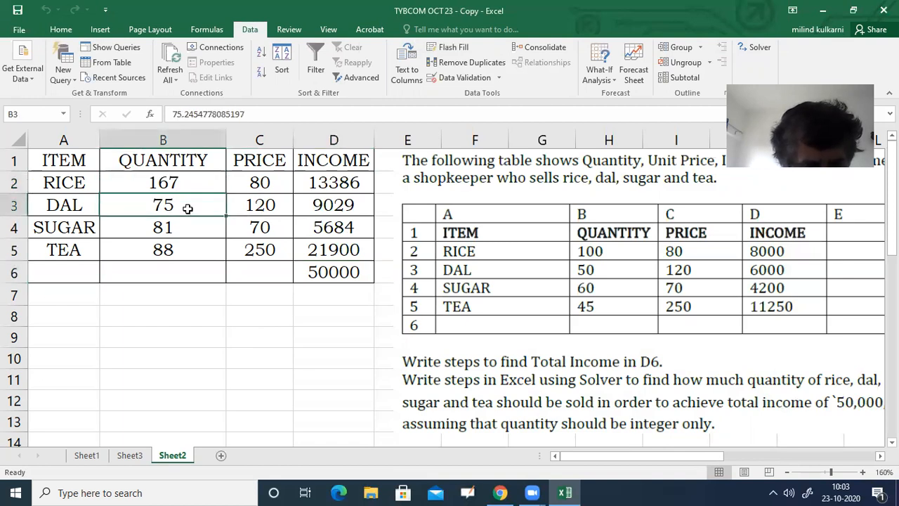
click(197, 225)
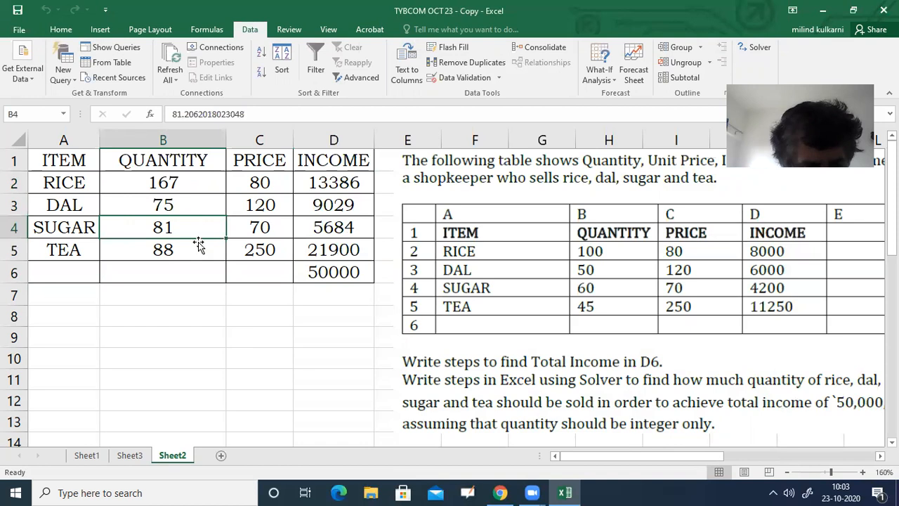
click(195, 255)
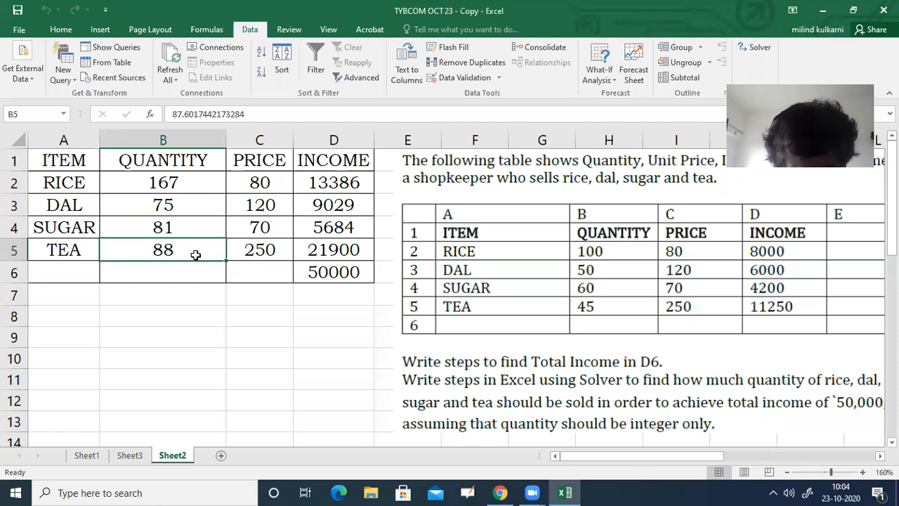
click(191, 319)
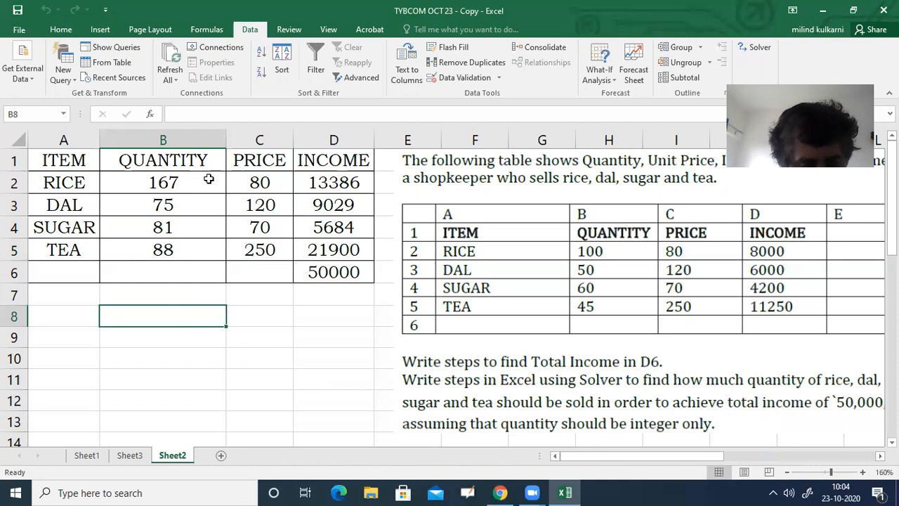
Format the quantities in B2:B5 as Number with 0 decimal places
drag(208, 179, 209, 251)
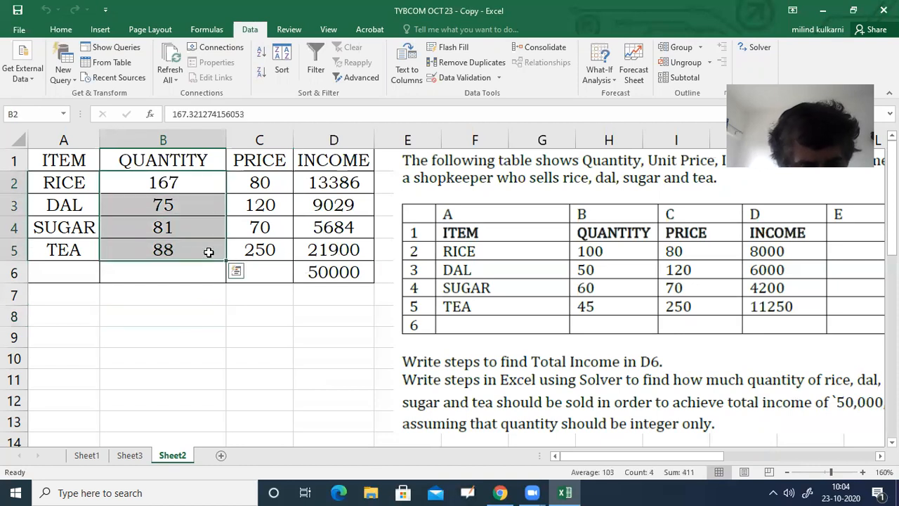
right_click(209, 251)
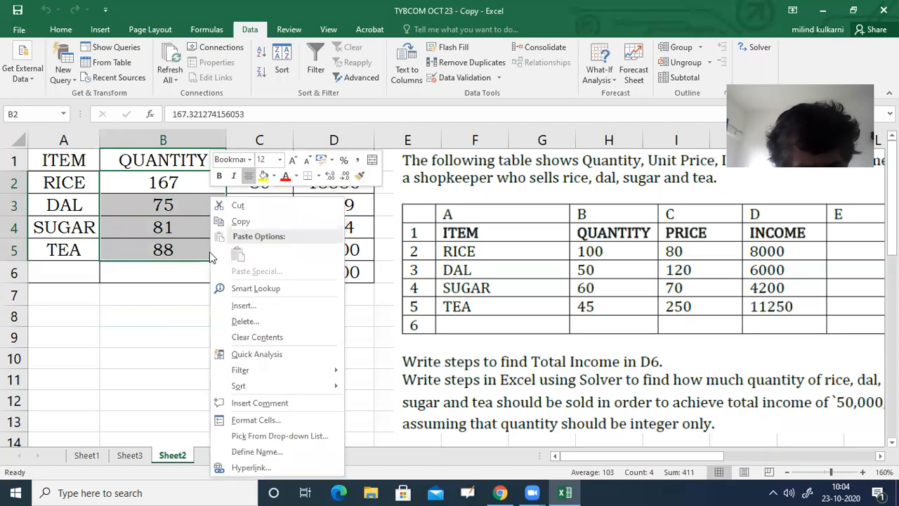
click(253, 420)
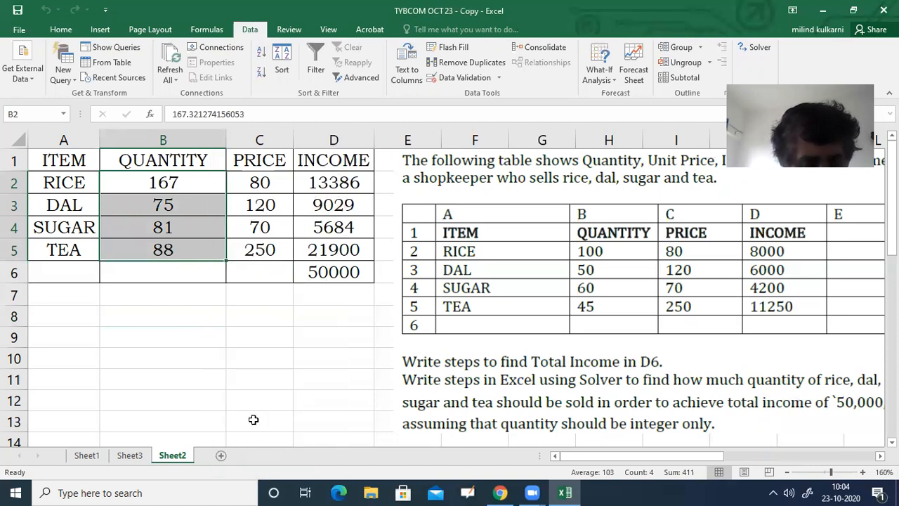
click(105, 200)
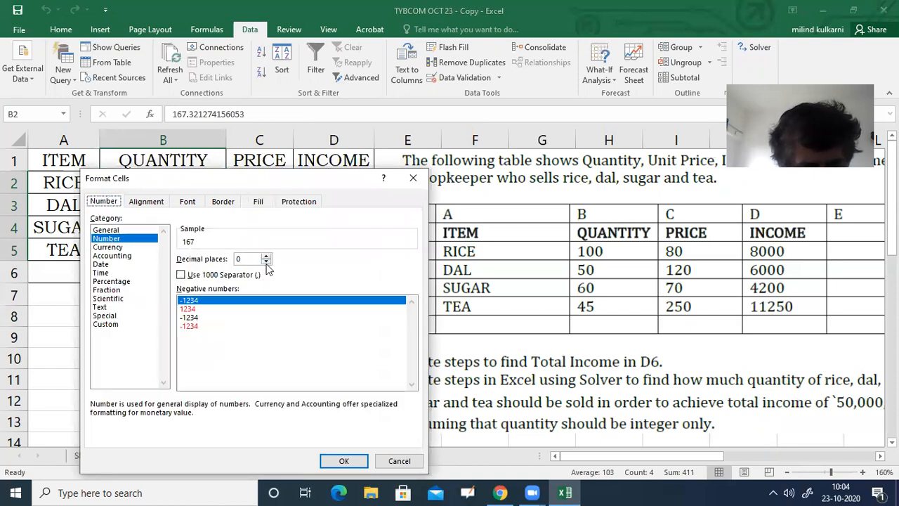
click(343, 460)
click(241, 339)
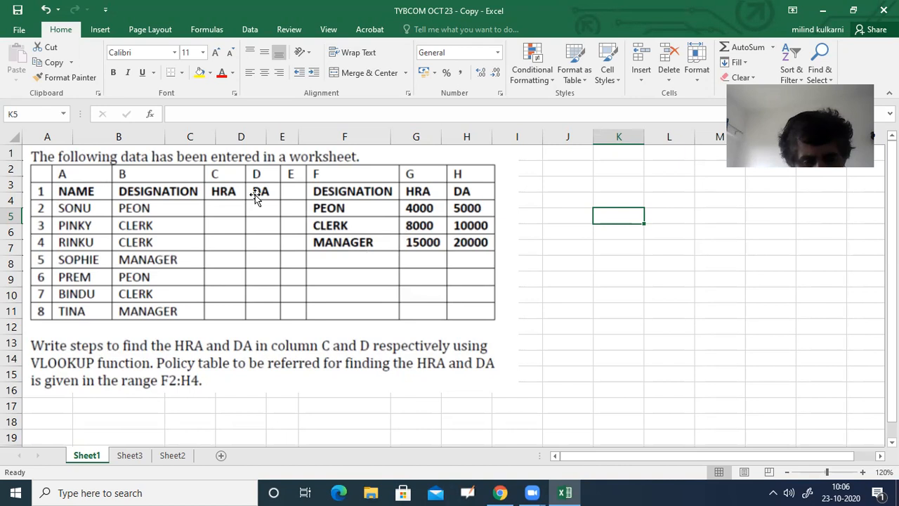
Move the question picture on Sheet1 beside the data so the employee and policy tables are uncovered
click(80, 166)
drag(80, 166, 552, 161)
click(296, 200)
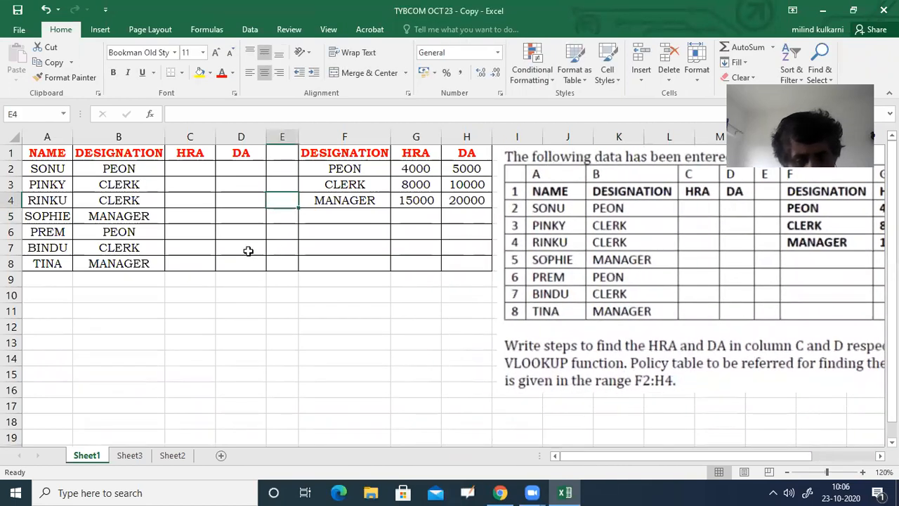
Start a VLOOKUP formula in the first HRA cell, C2, with the designation in B2 as the lookup value
click(186, 171)
click(150, 167)
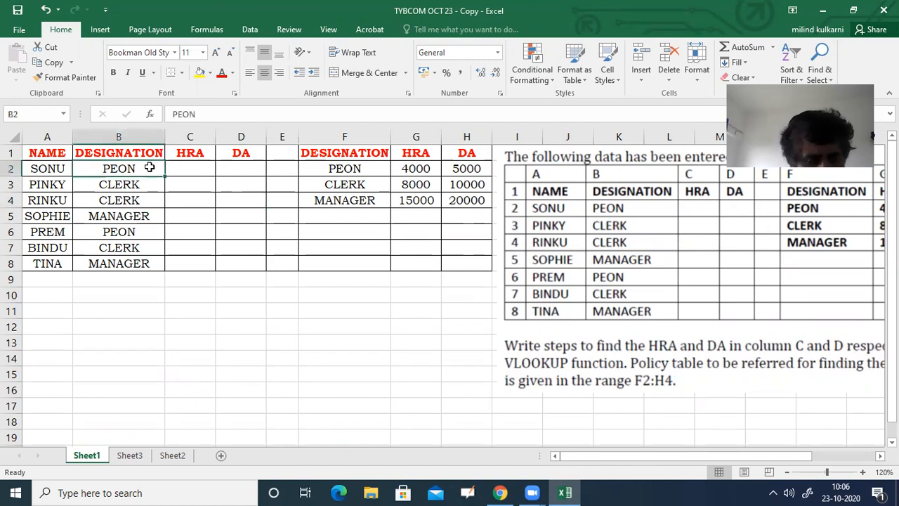
click(188, 169)
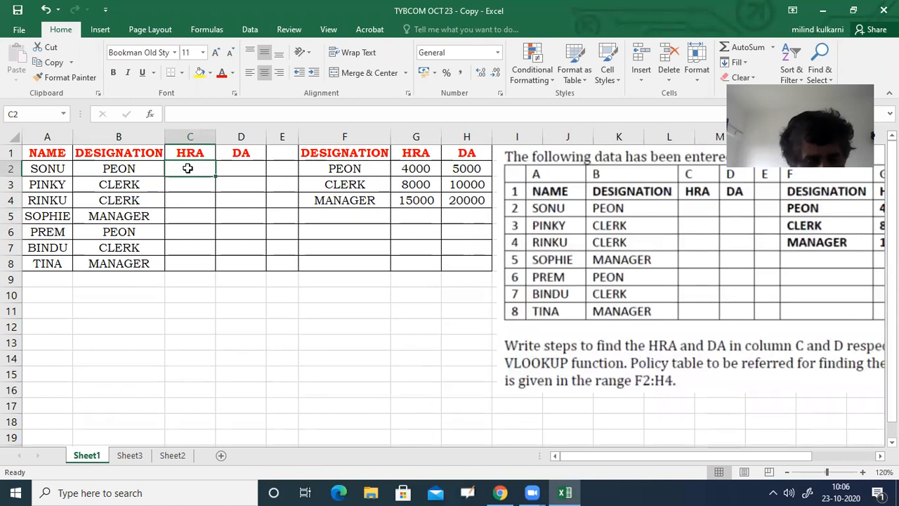
double_click(188, 168)
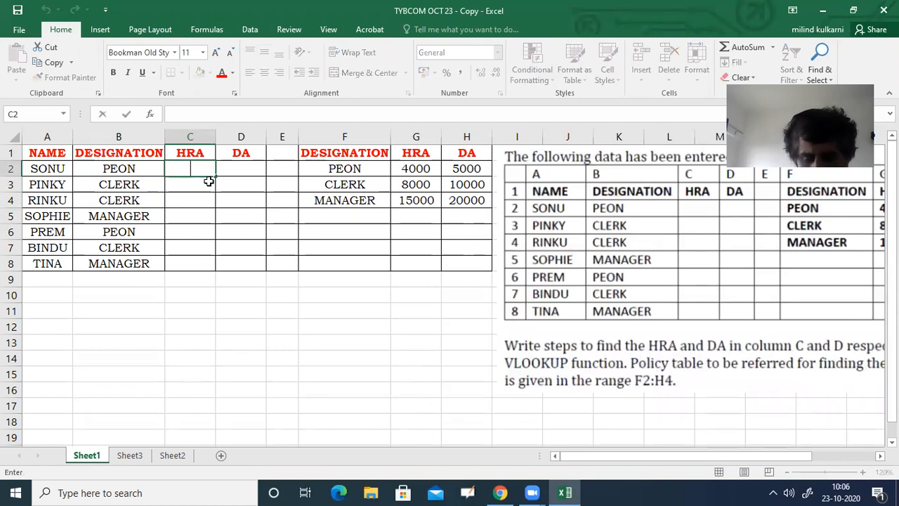
text(=V)
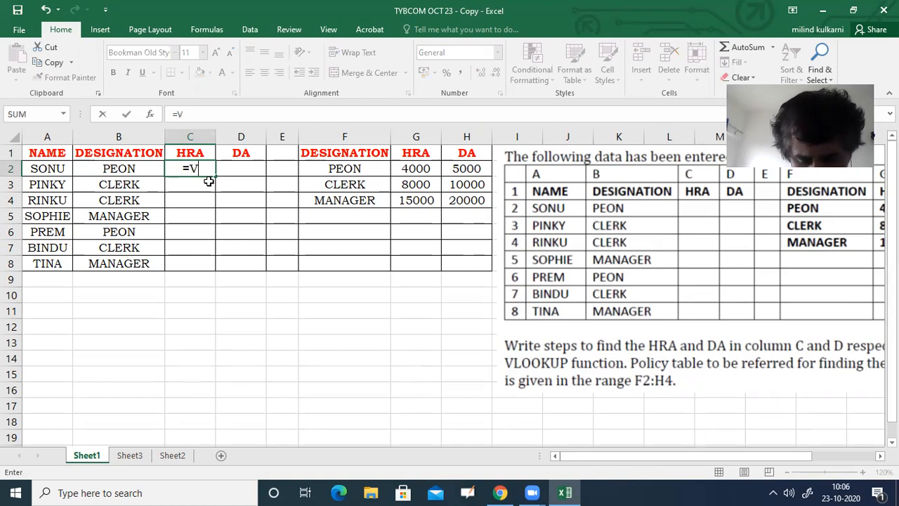
text(LOO)
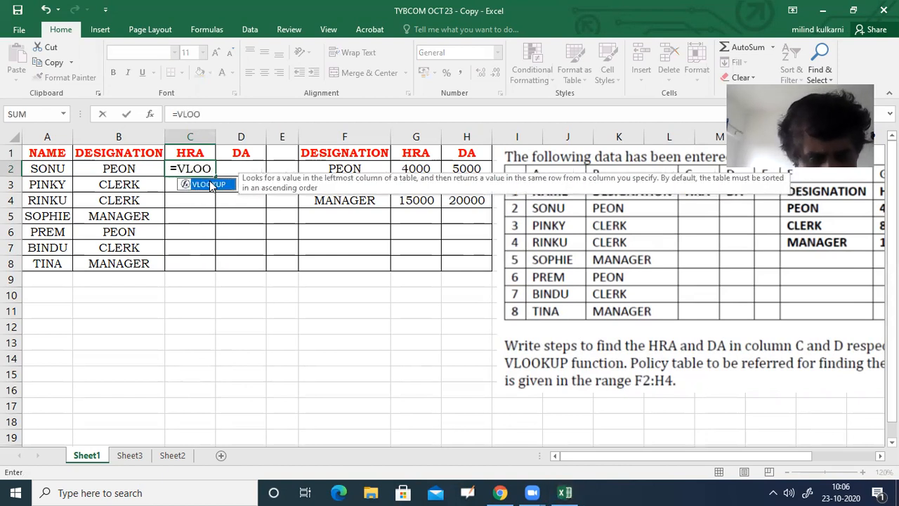
double_click(210, 184)
text(B2)
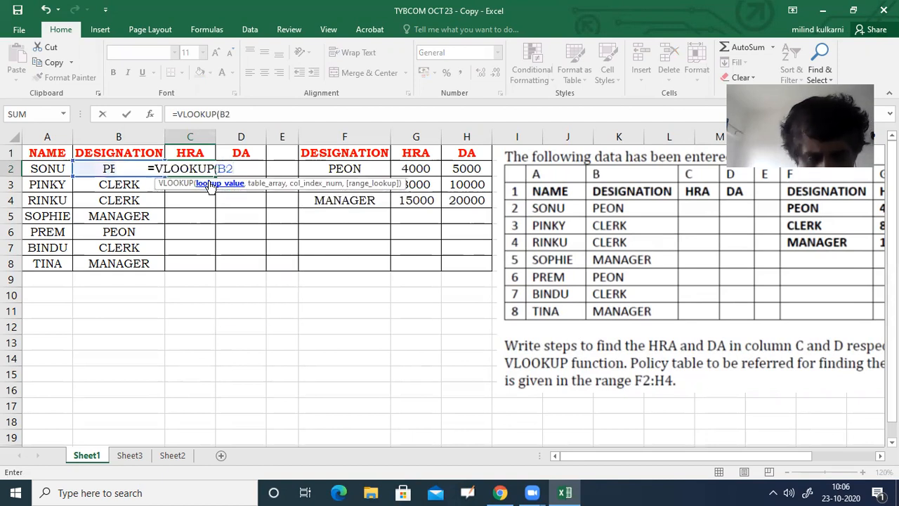
Give the HRA lookup in C2 the absolute table range $F$2:$G$4
text(,$)
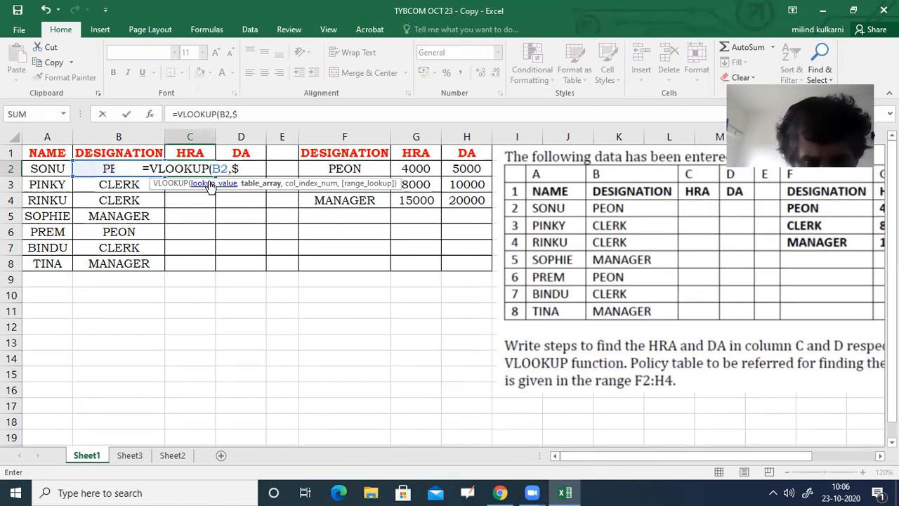
text(f)
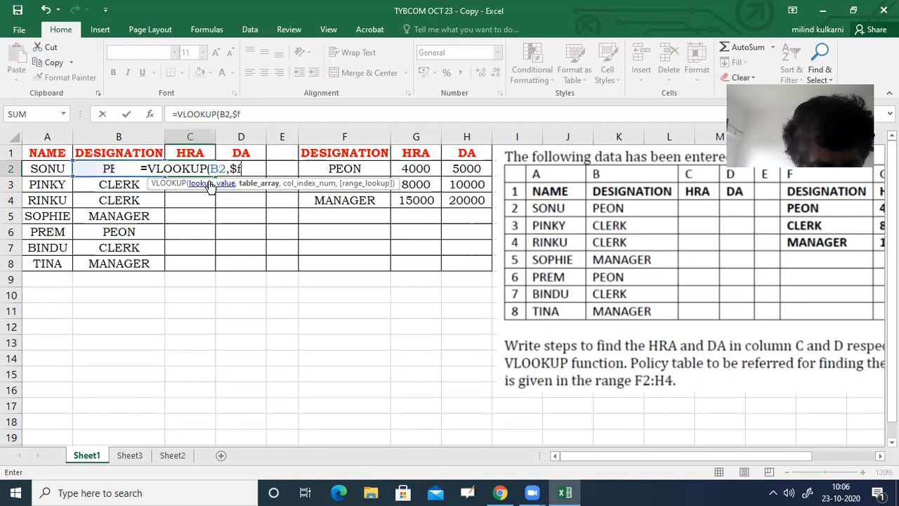
text($2)
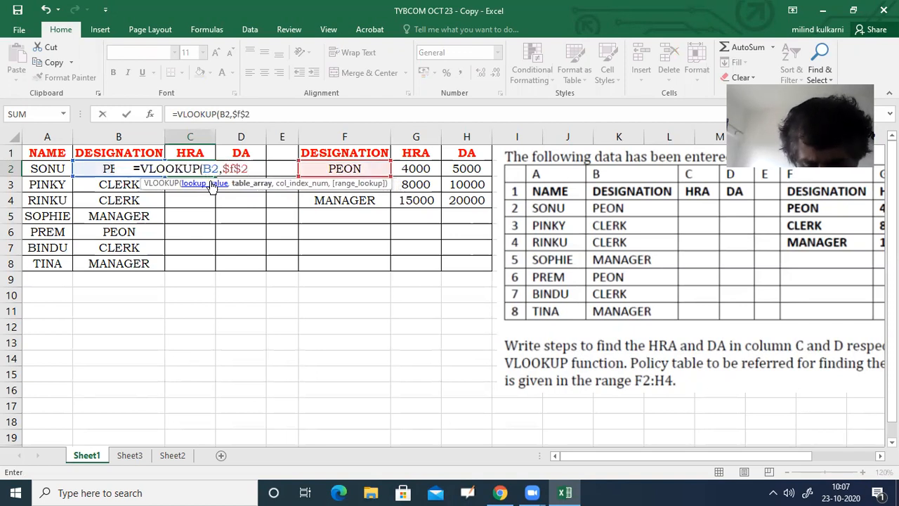
text(:)
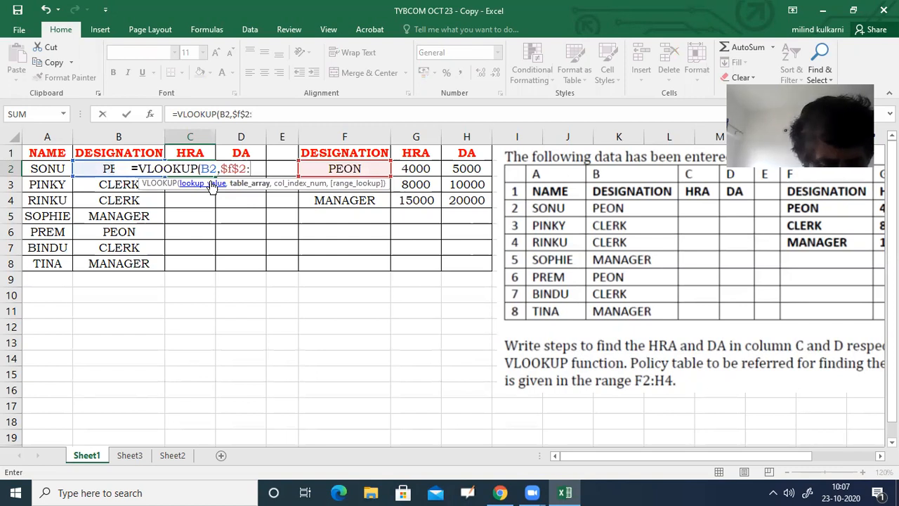
text($)
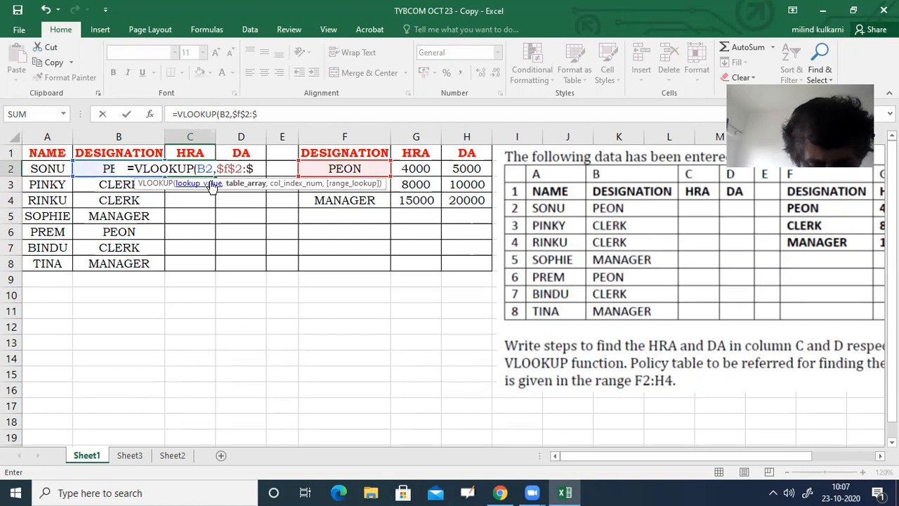
text(g)
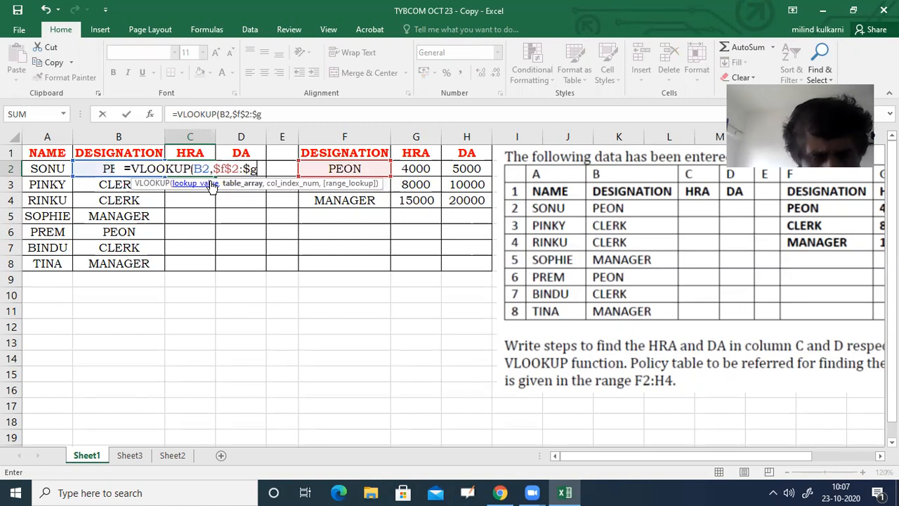
key(BackSpace)
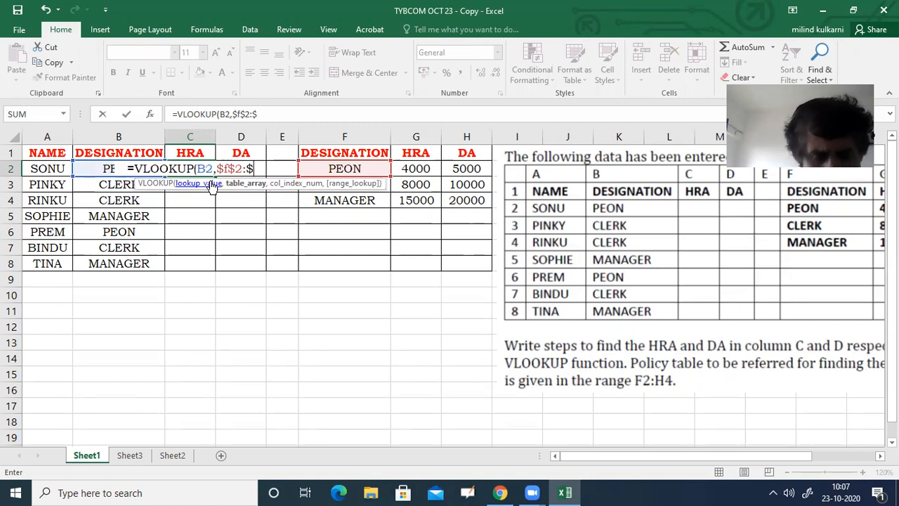
text(G)
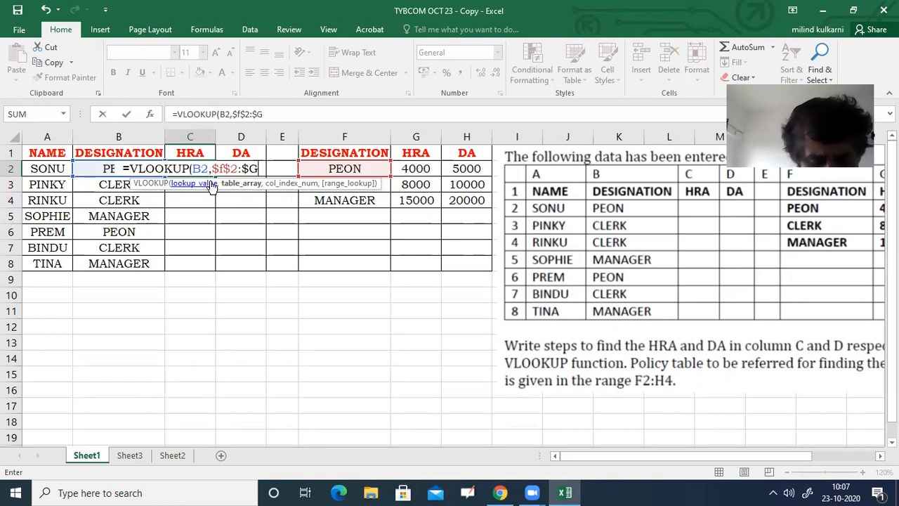
text($)
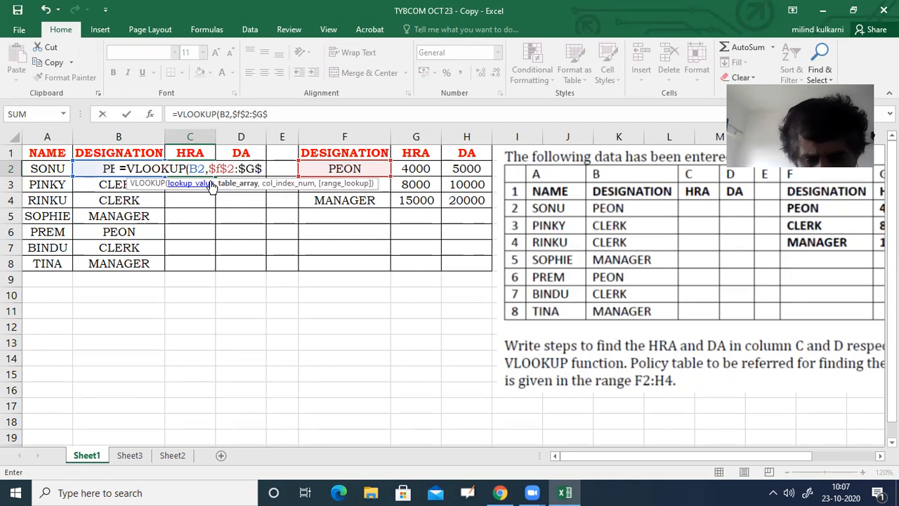
text(4)
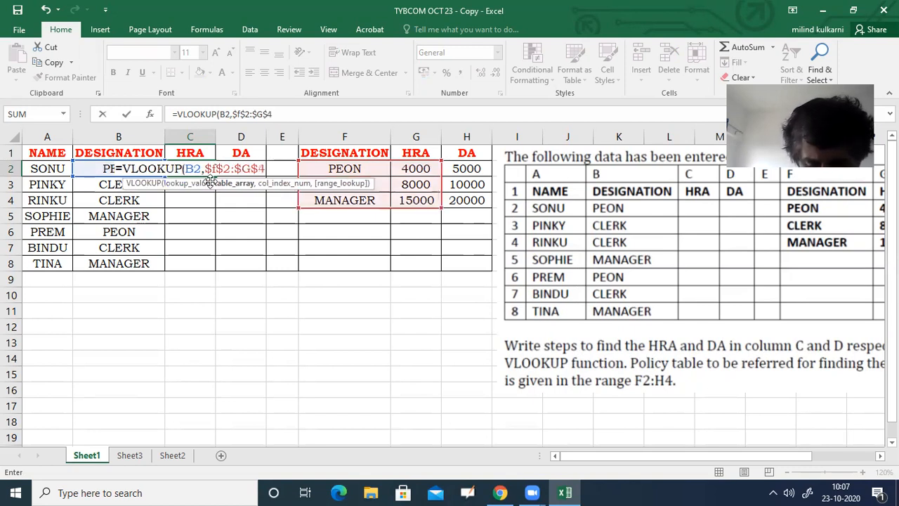
Complete the HRA formula in C2 with column index 2 and FALSE for an exact match
text(,)
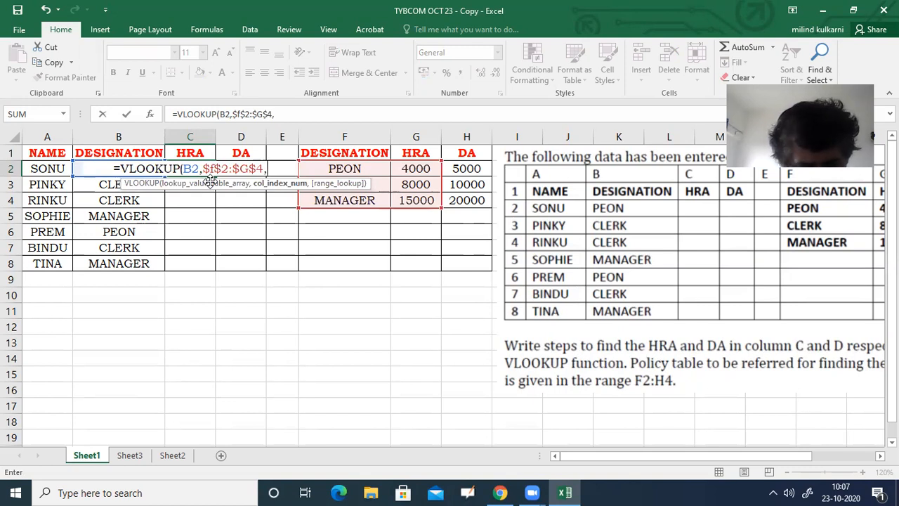
text(2,FALSE))
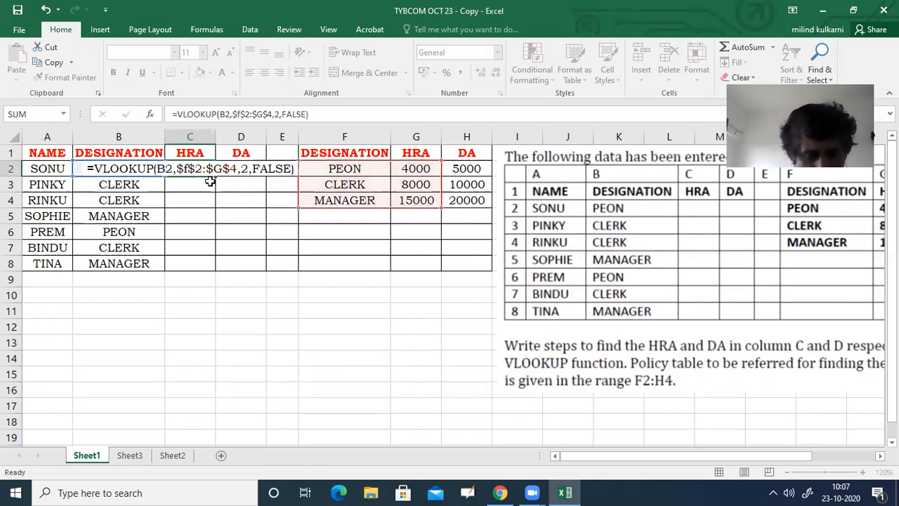
key(Return)
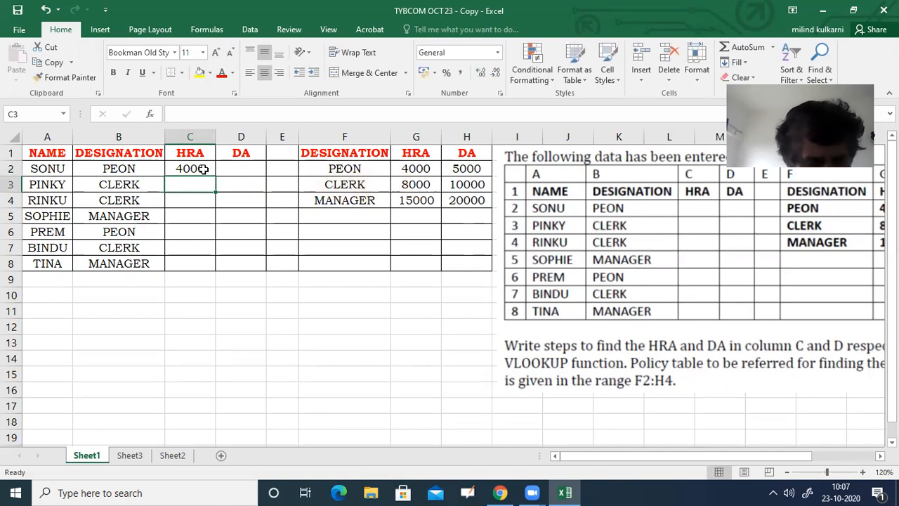
Fill the HRA formula from C2 down to C8 for the remaining employees
click(201, 170)
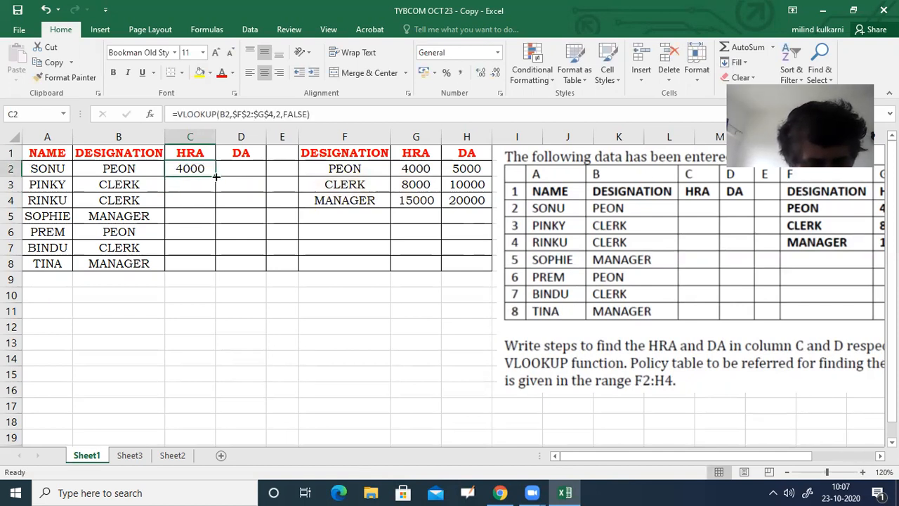
drag(215, 177, 210, 270)
click(191, 325)
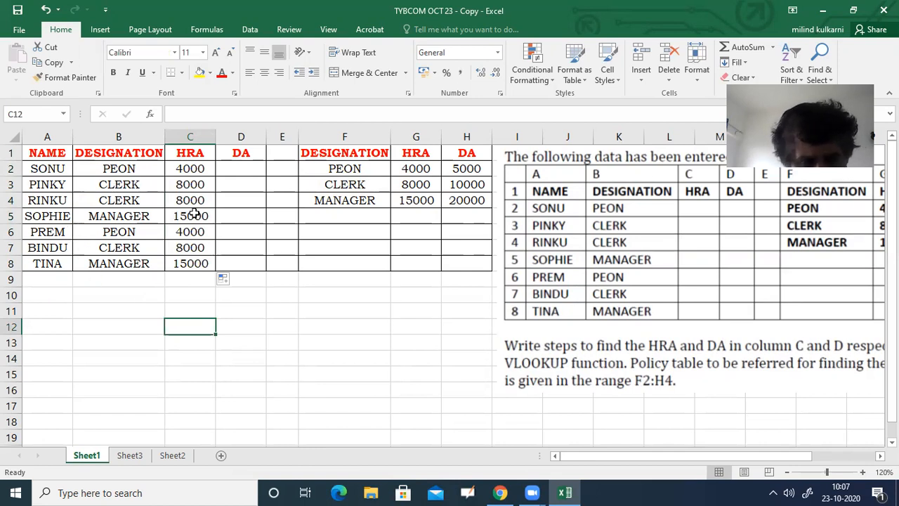
Start a VLOOKUP formula in the first DA cell, D2, with the designation in B2 as the lookup value
click(241, 165)
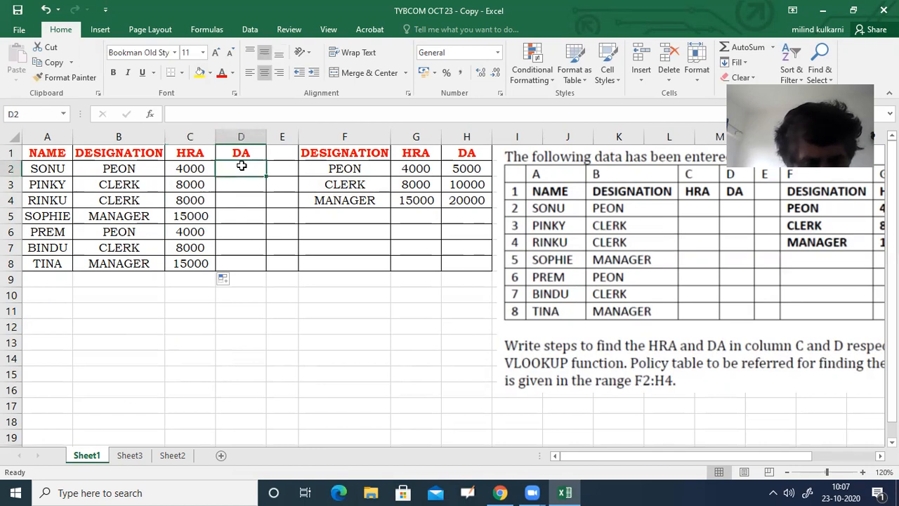
text(=)
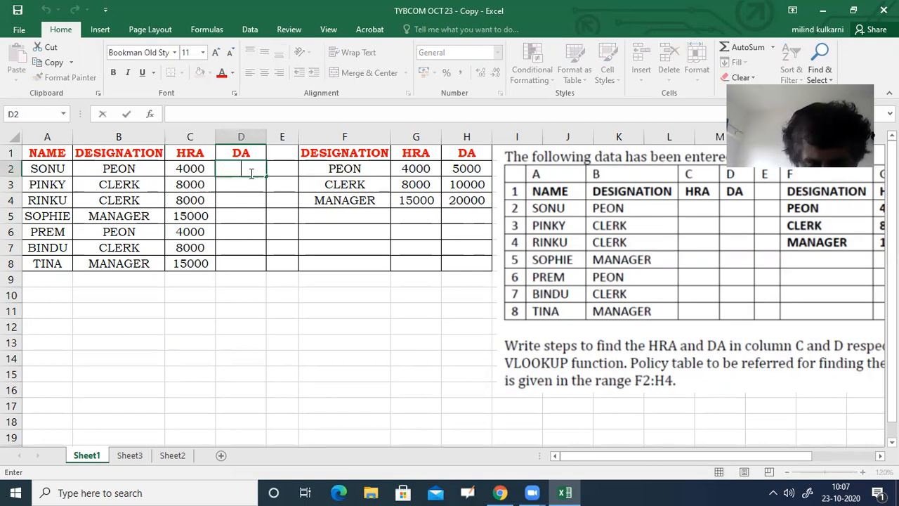
text(VLOO)
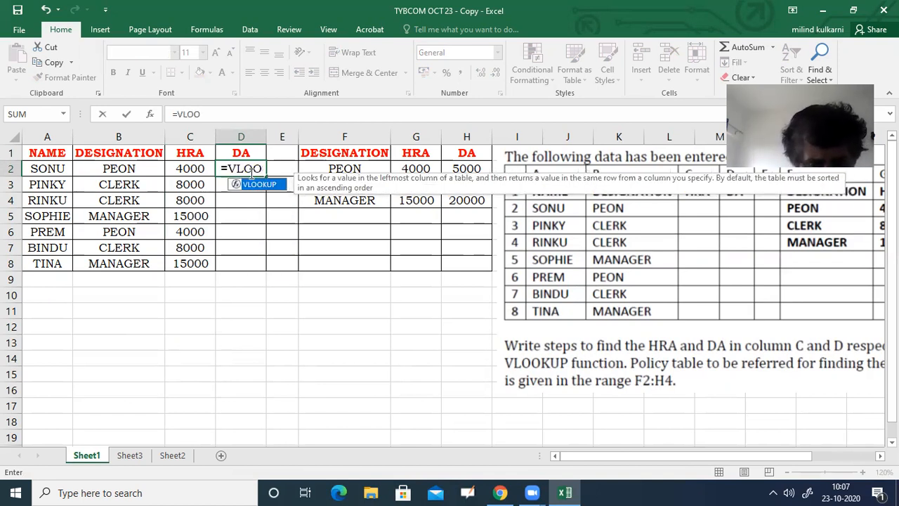
text(KUP()
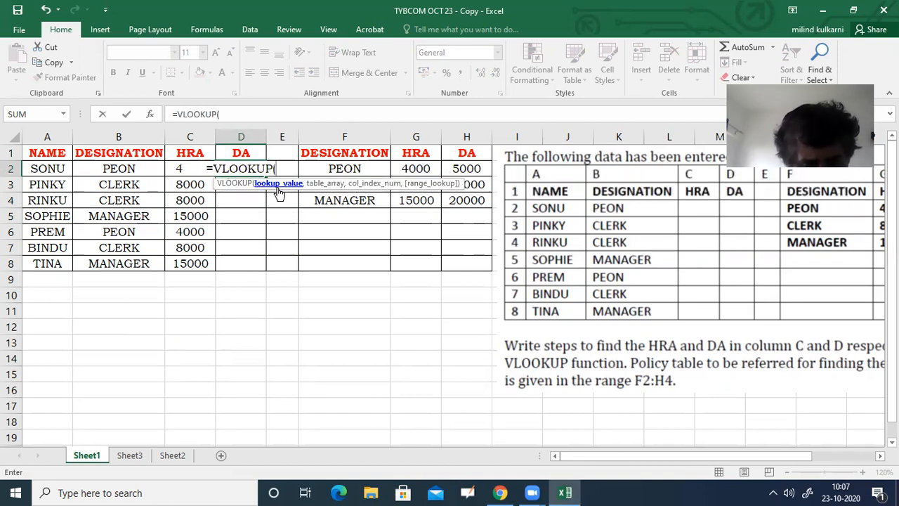
text(B2,)
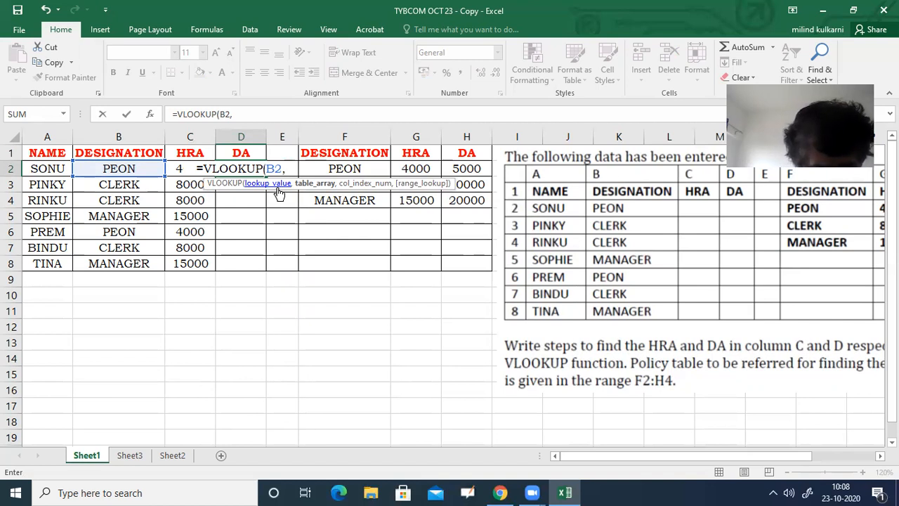
Give the DA lookup in D2 the absolute table range $F$2:$H$4
text($)
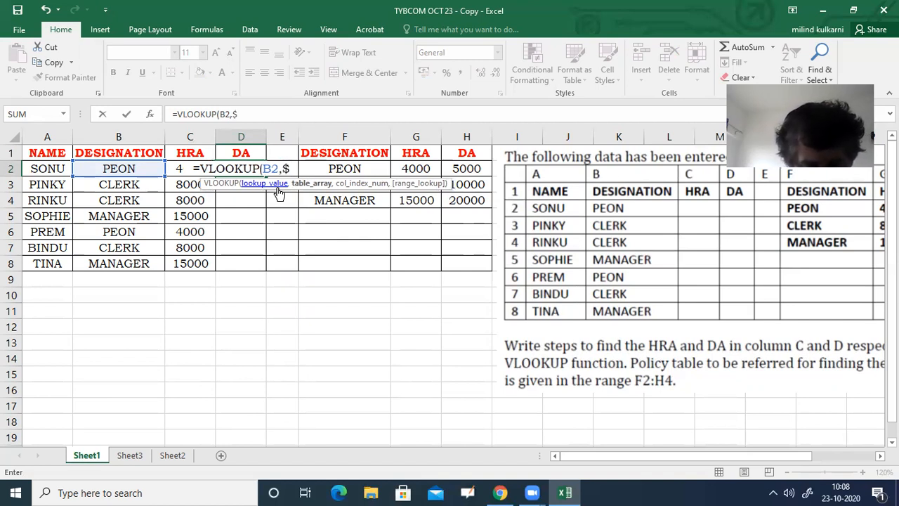
text(F$2)
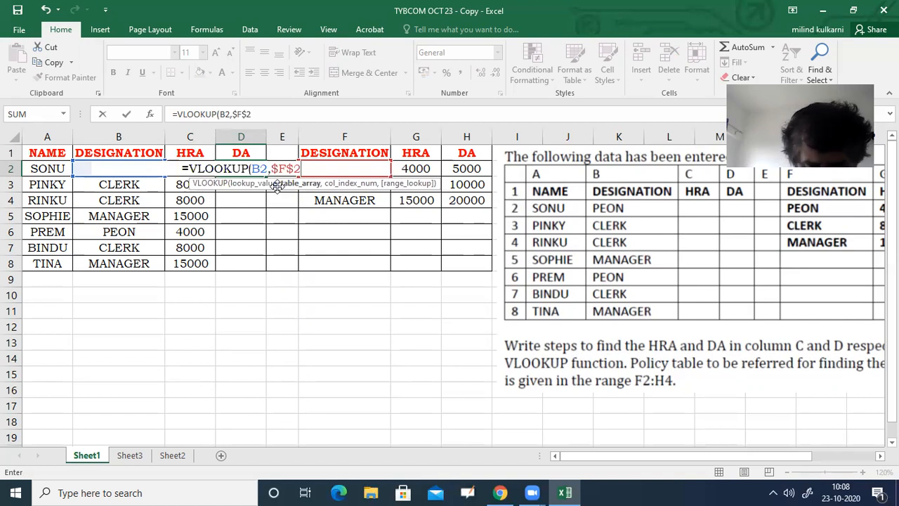
text(:)
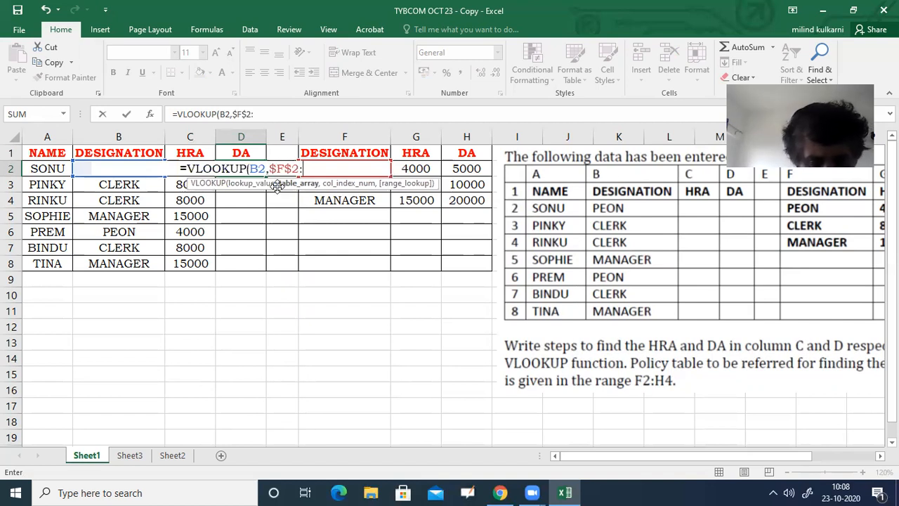
text($)
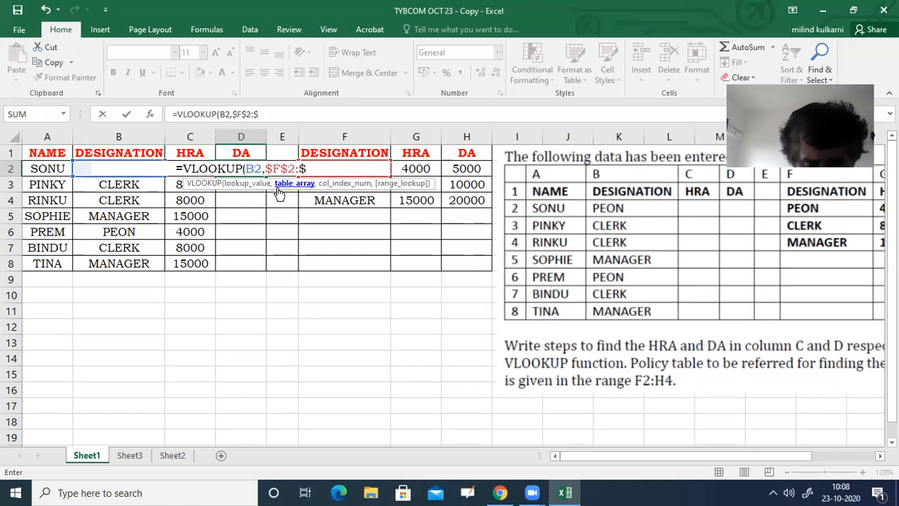
text(H)
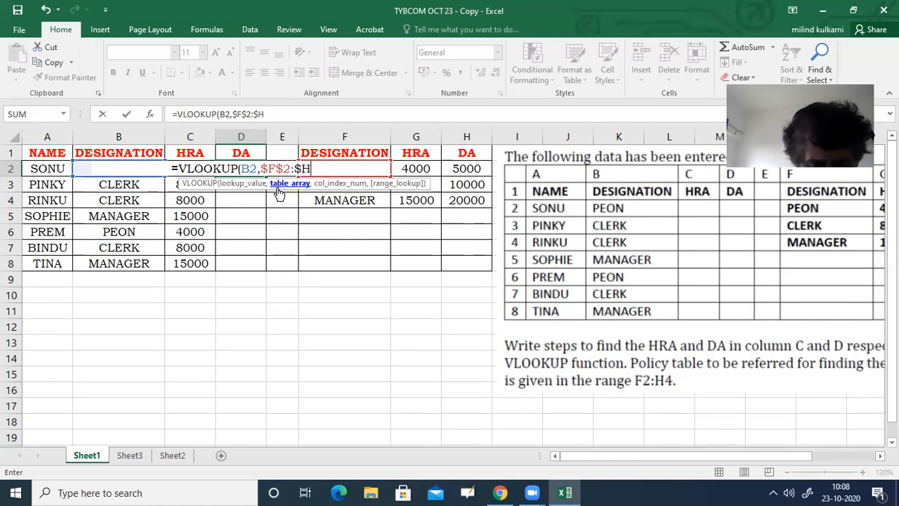
text($4)
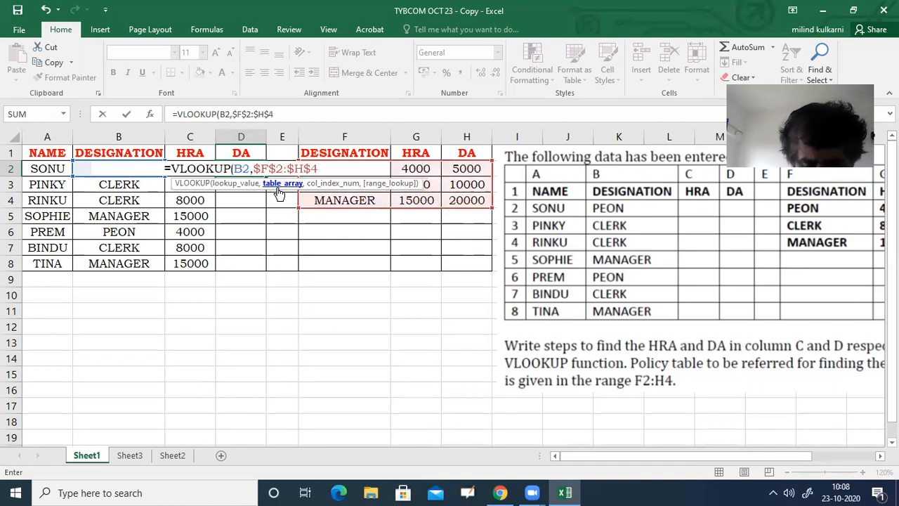
Complete the DA formula in D2 with column index 3 and FALSE for an exact match
text(,)
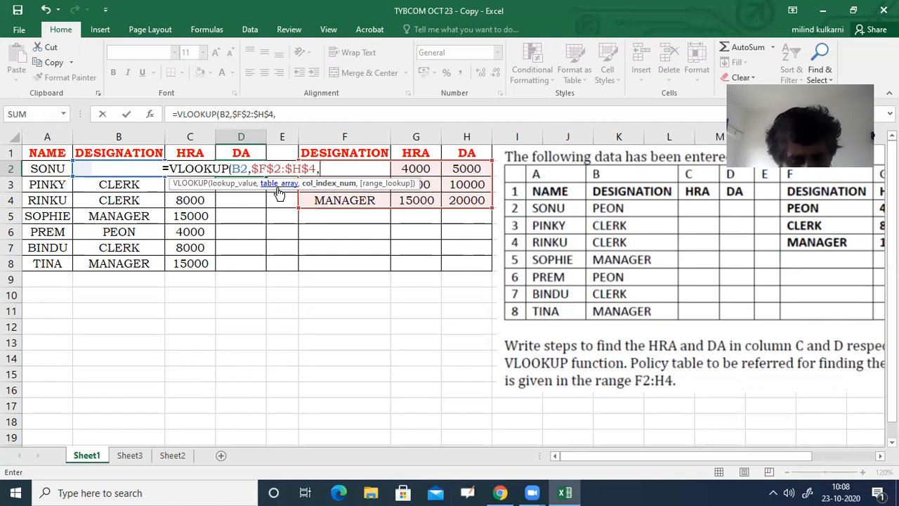
text(3)
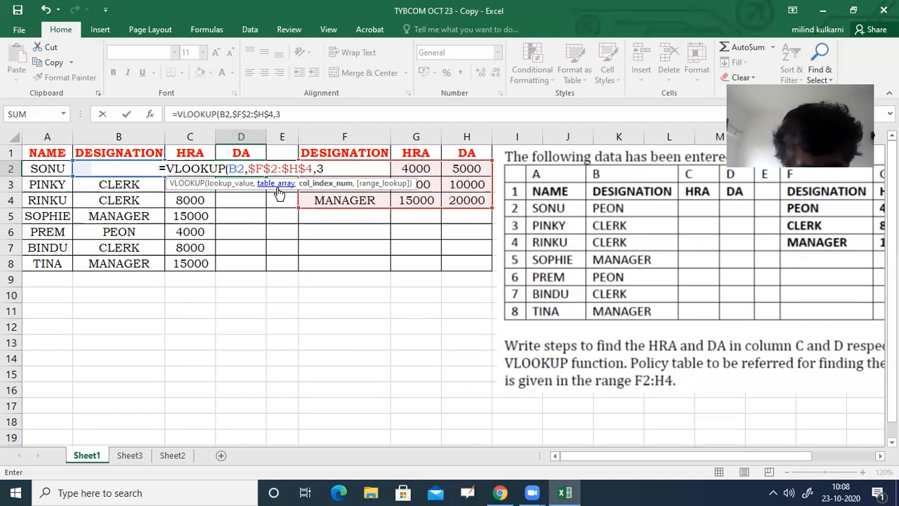
text(,FALSE))
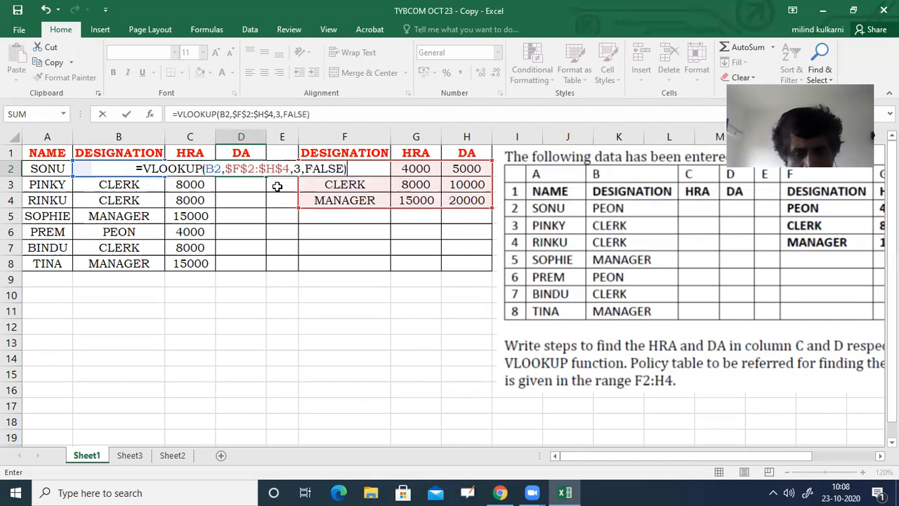
key(Return)
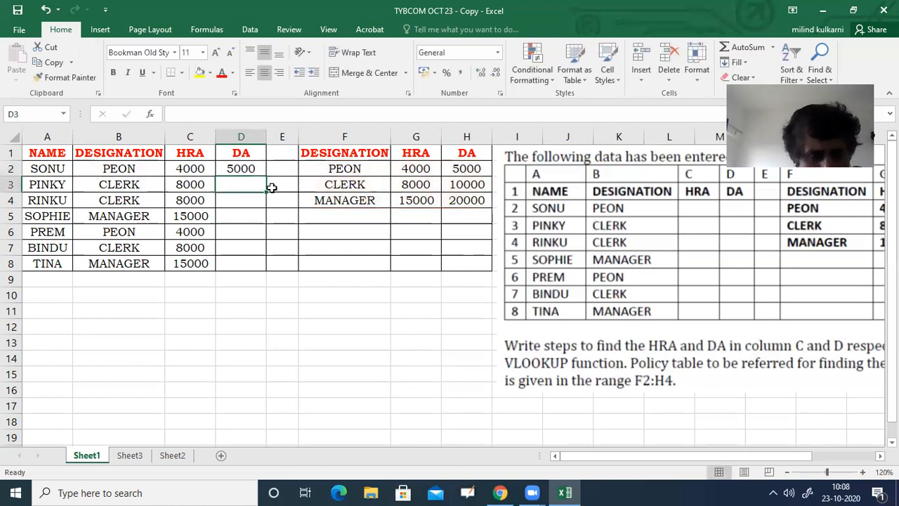
Fill the DA formula from D2 down to D8 for the remaining employees
click(241, 168)
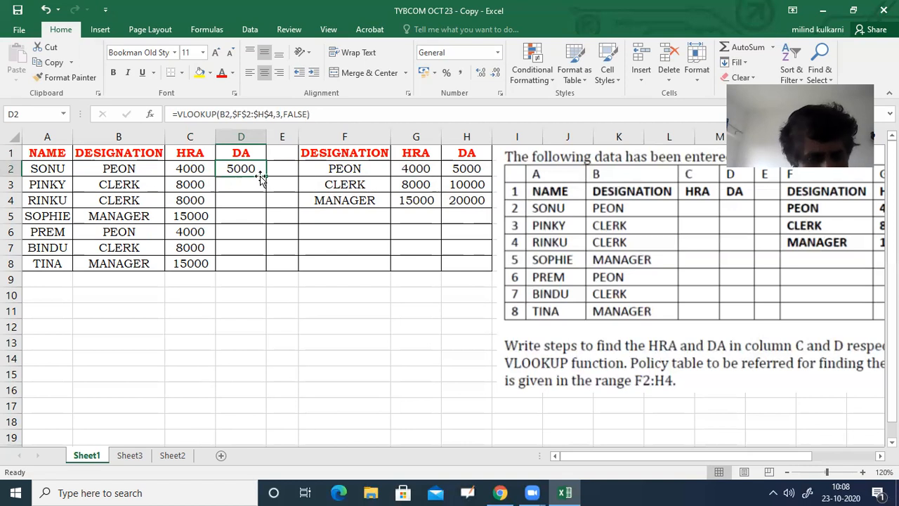
drag(261, 179, 264, 270)
click(225, 323)
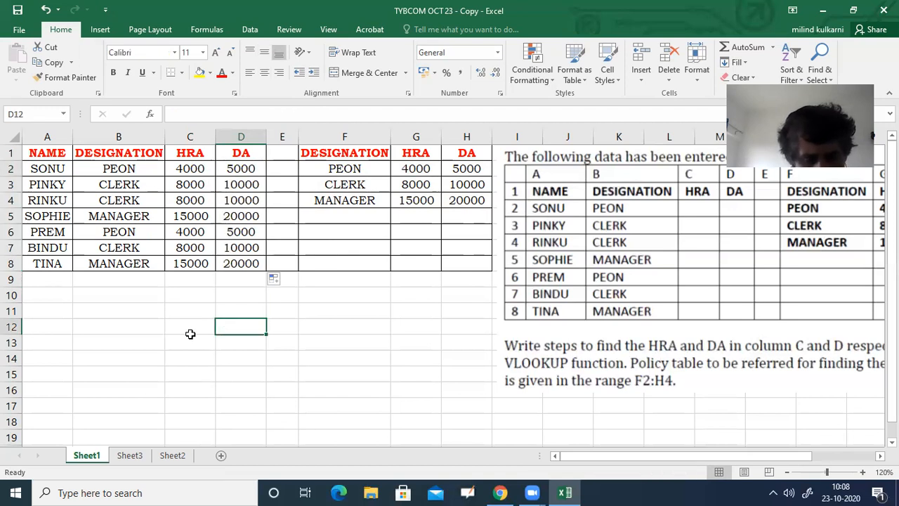